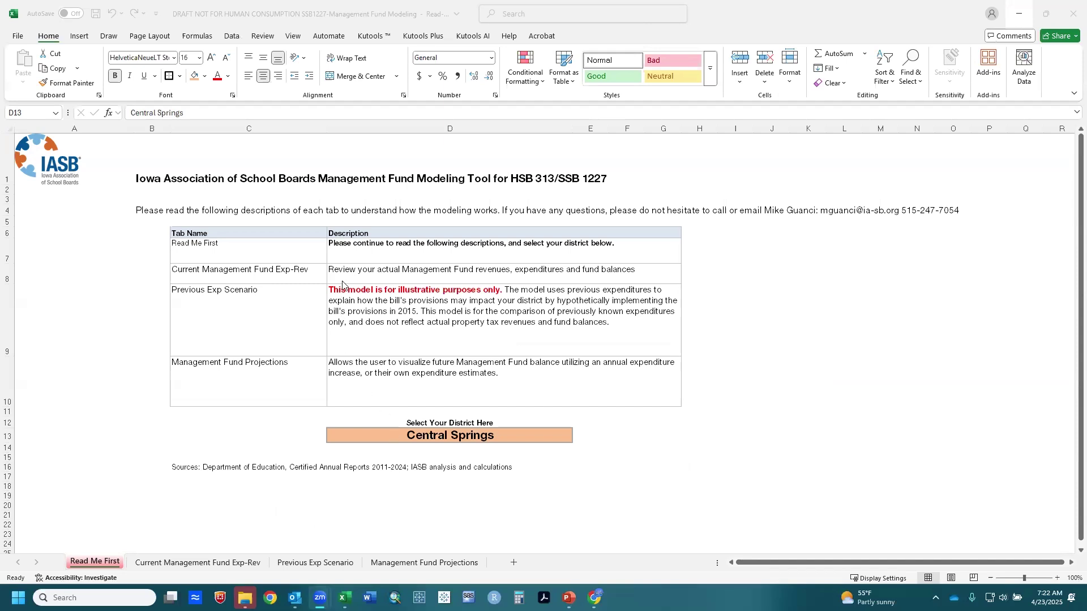
Read the Read Me First descriptions of the current fund, previous expenditure scenario and projection sheets
click(355, 270)
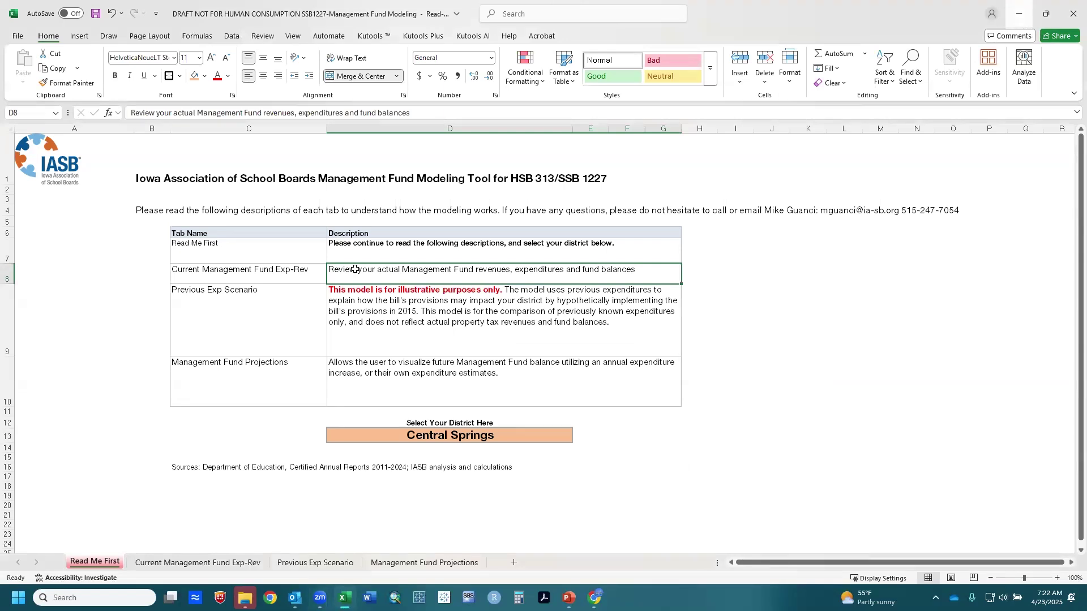
click(350, 333)
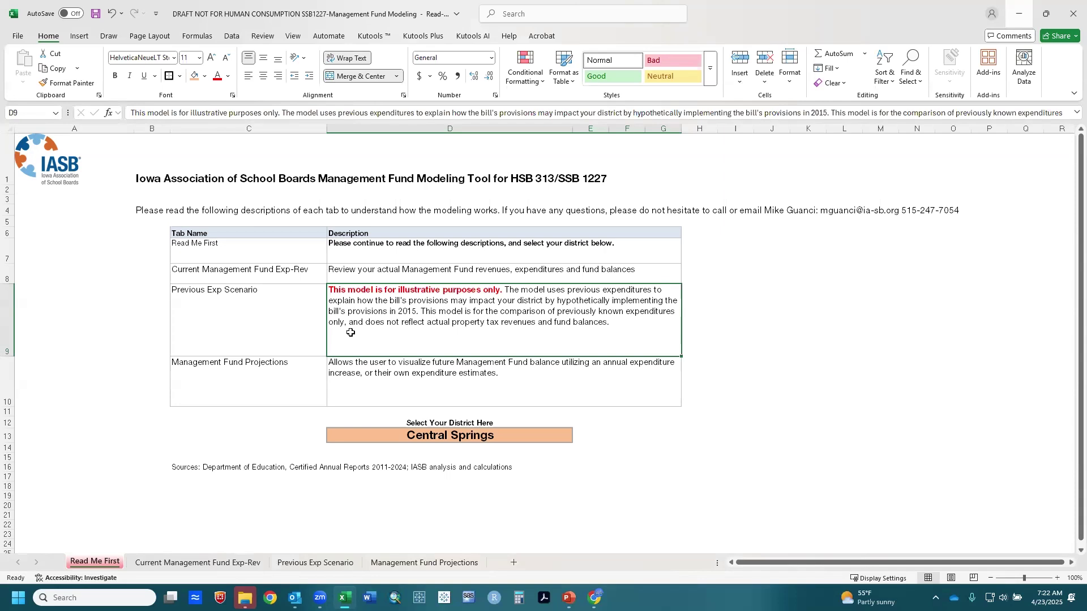
click(368, 371)
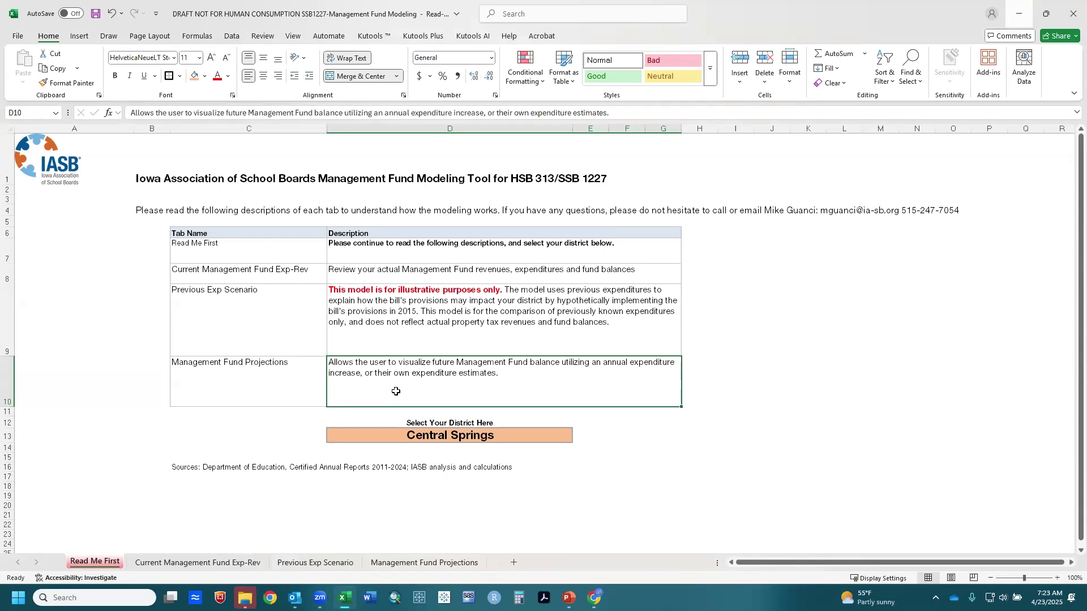
Check the choices in the district selection cell, keeping Central Springs selected
click(444, 438)
click(576, 438)
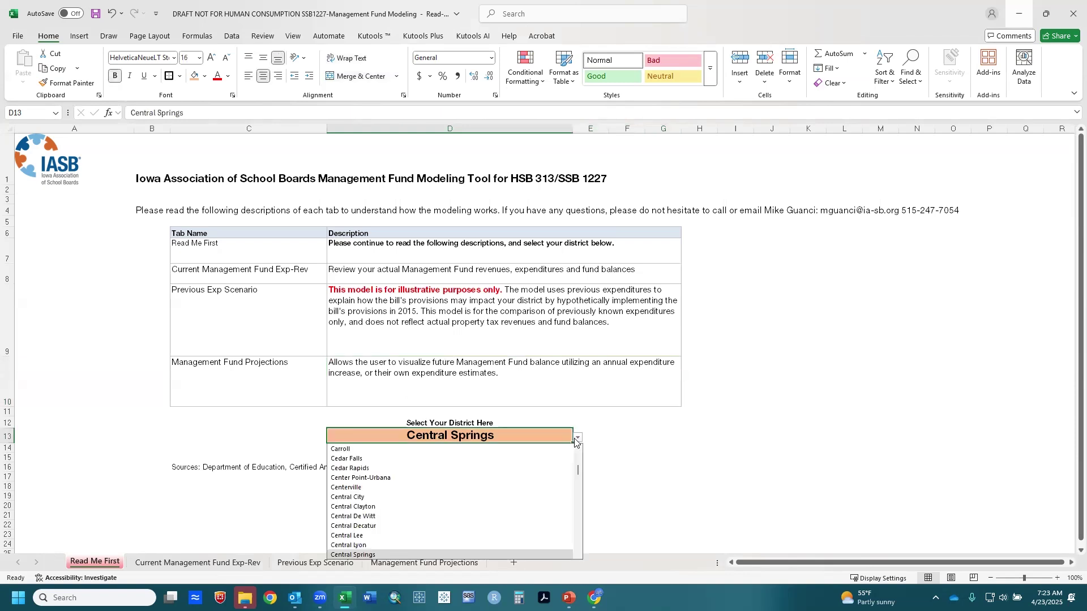
click(533, 431)
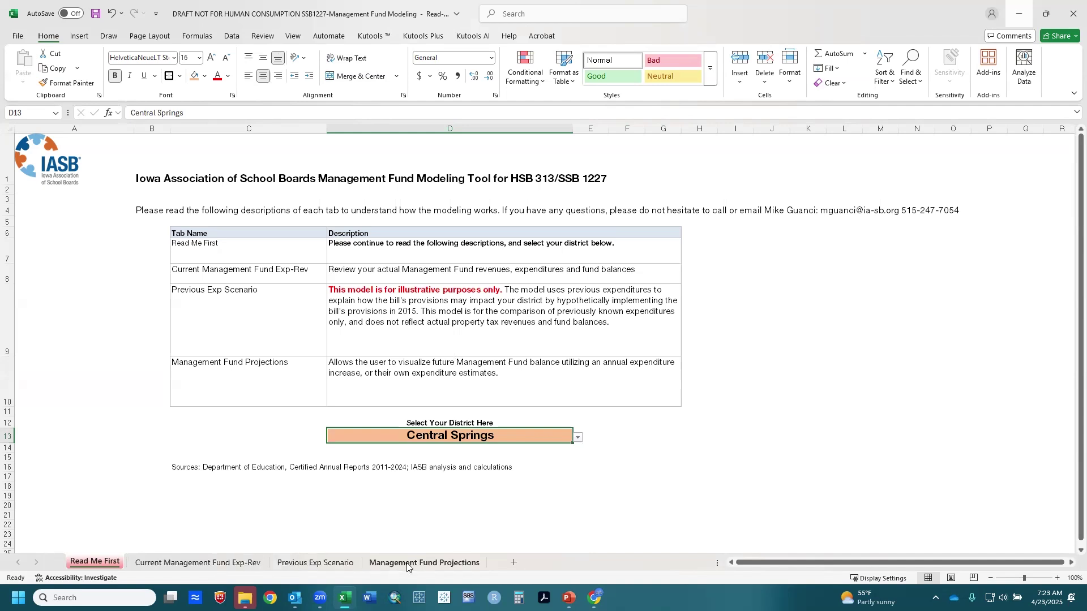
Examine the yearly revenues, expenditures and fund balances with their charts on the Current Management Fund Exp-Rev sheet
click(221, 567)
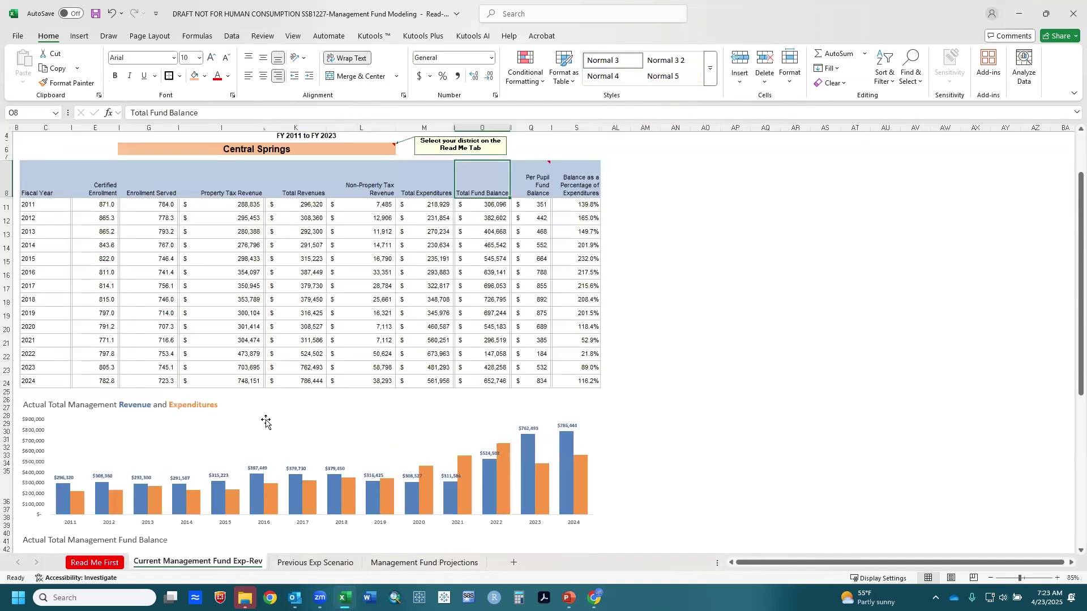
scroll(265, 298, up, 2)
scroll(264, 298, up, 2)
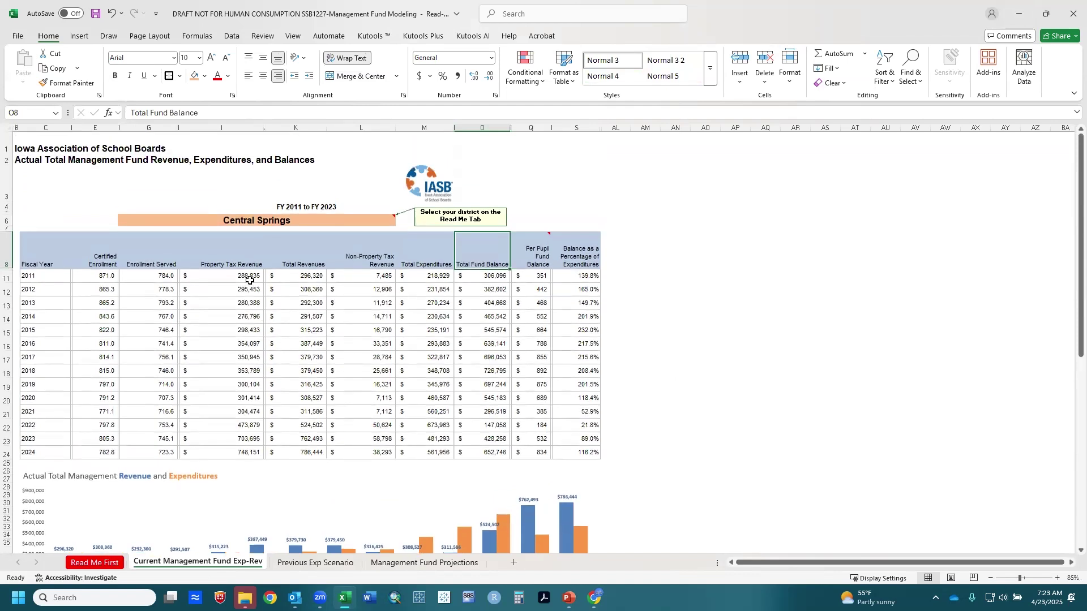
click(225, 287)
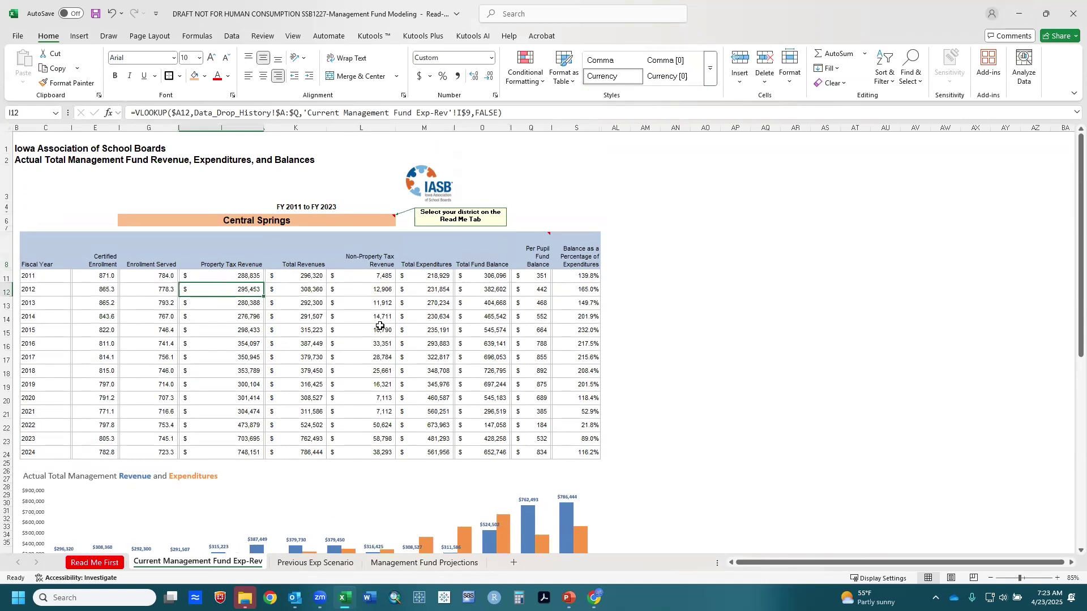
click(408, 303)
click(497, 333)
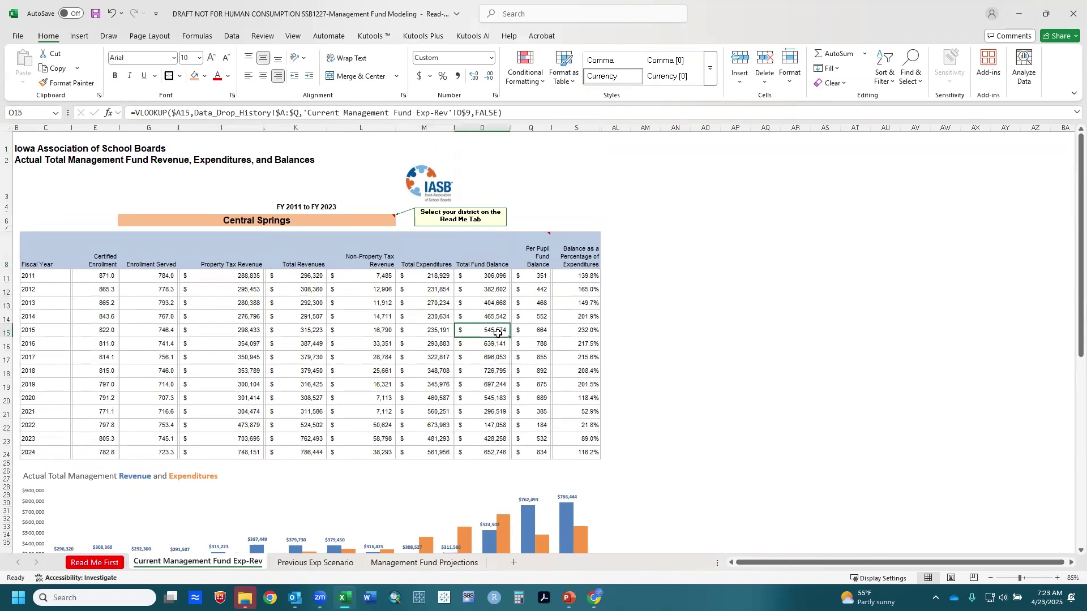
scroll(498, 333, down, 5)
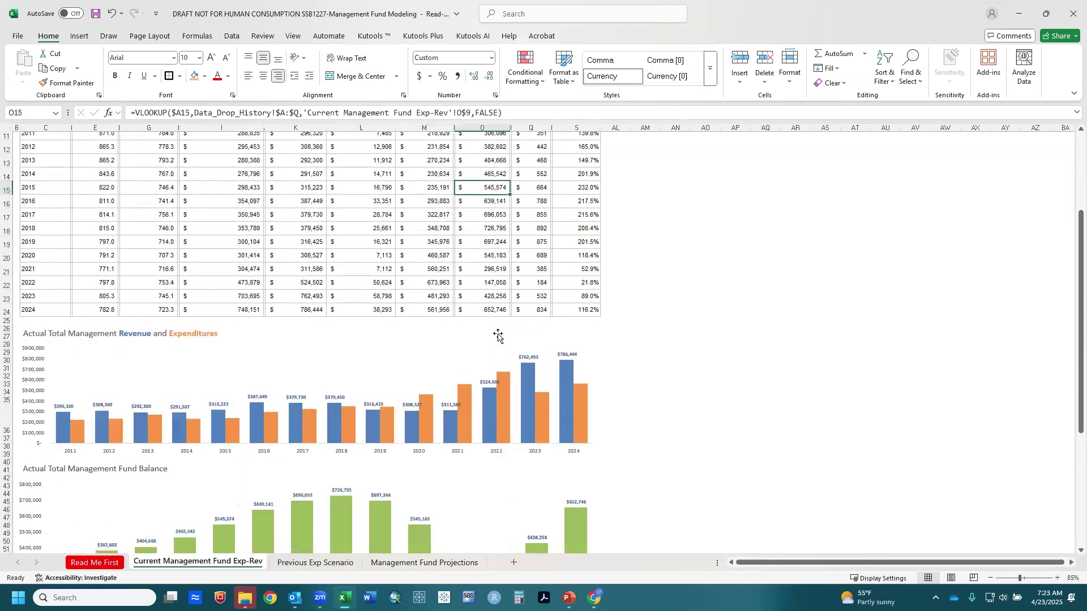
scroll(497, 334, up, 3)
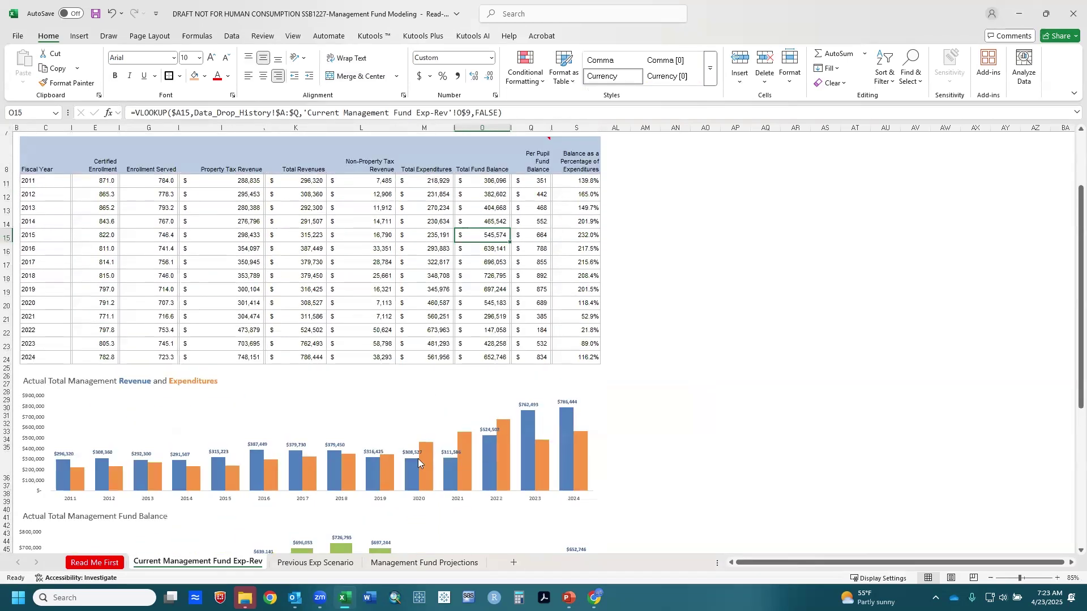
On the Previous Exp Scenario sheet, inspect which years feed the 3-year average formula for Re-estimated 2015
click(301, 563)
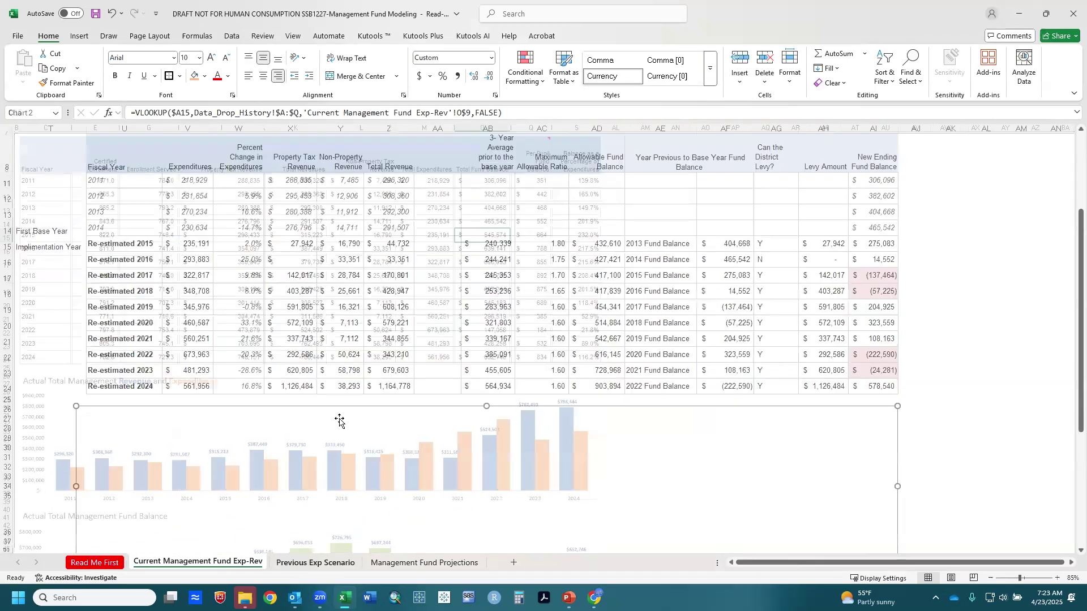
ctrl+scroll(340, 419, up, 1)
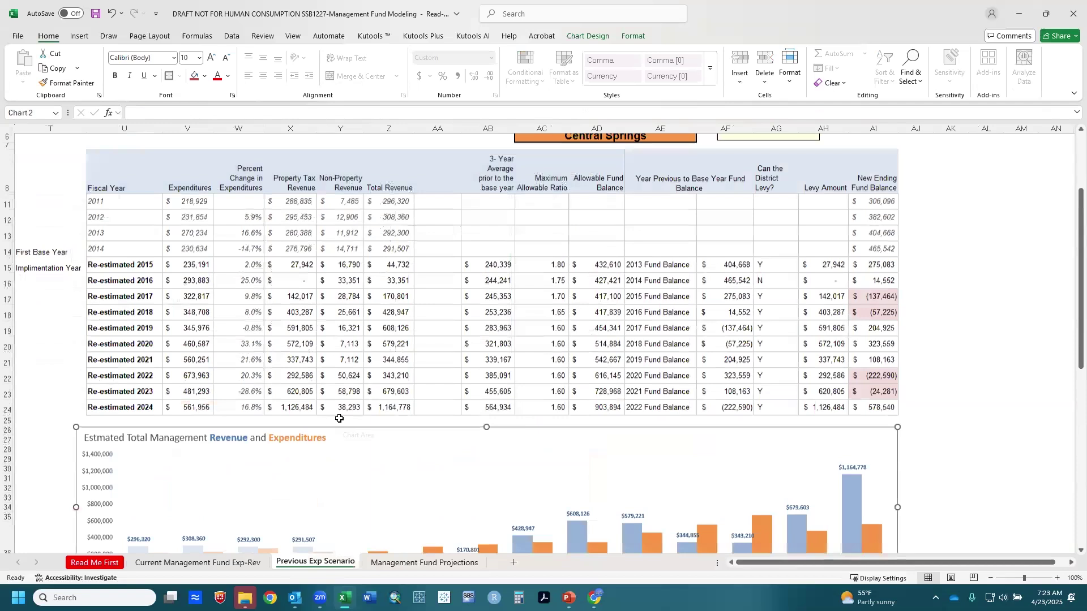
scroll(340, 418, up, 2)
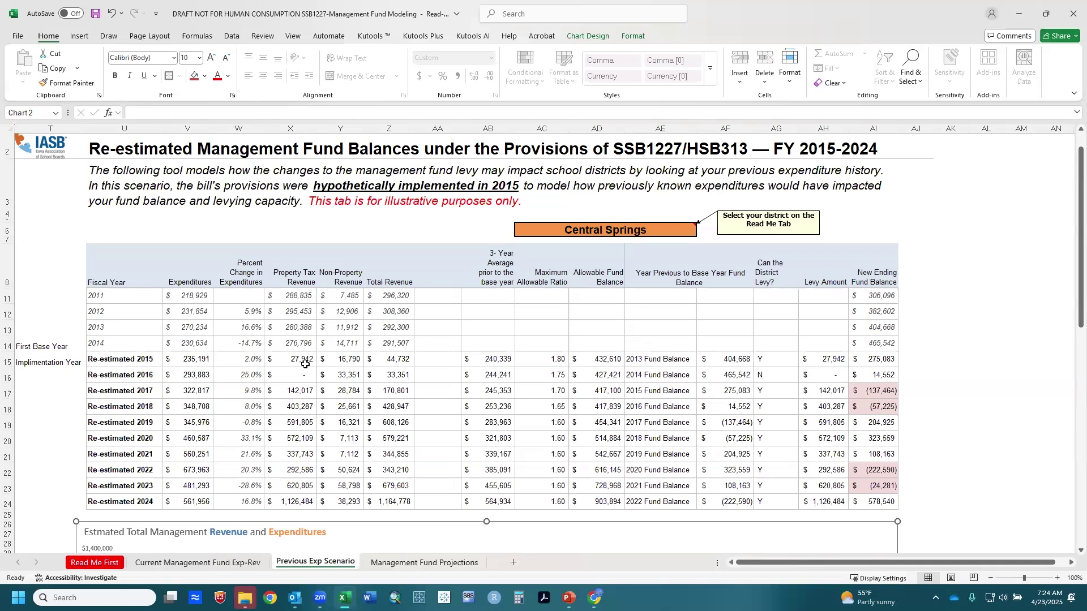
double_click(464, 357)
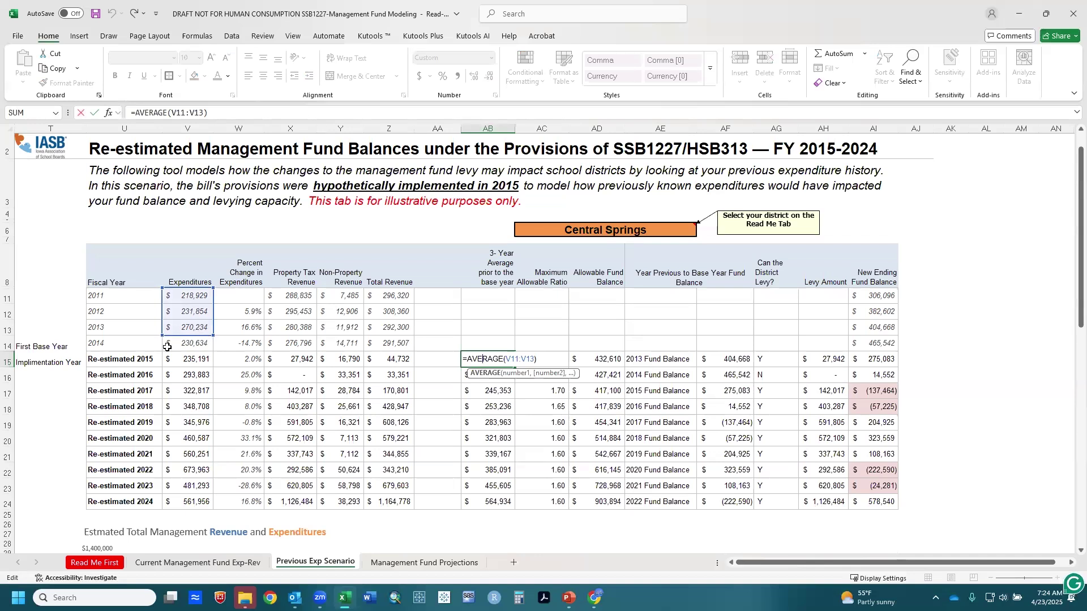
key(Return)
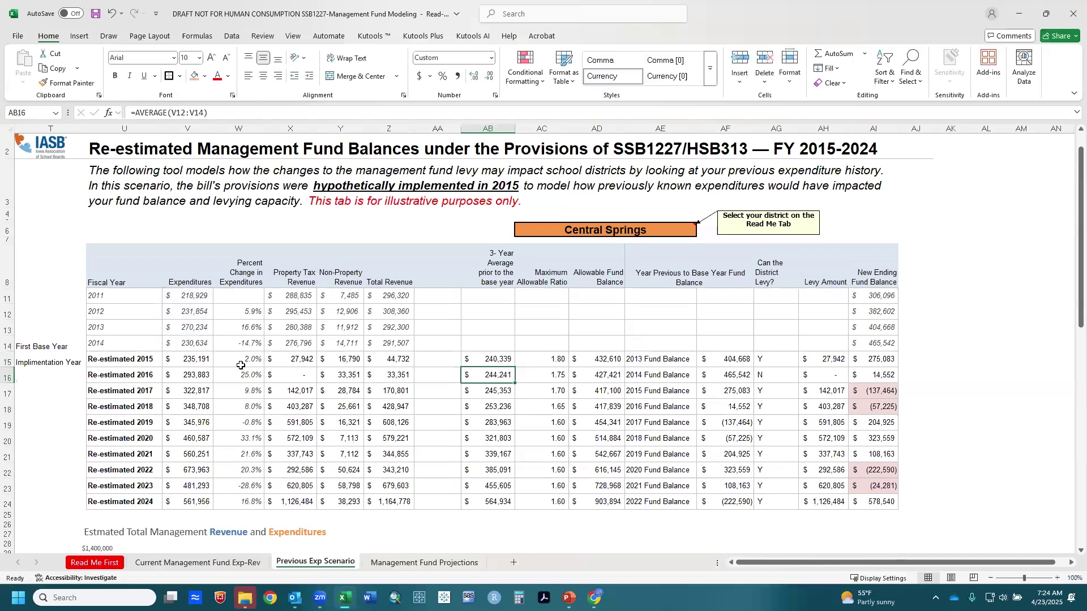
Inspect the maximum allowable ratio, allowable fund balance and 2013 fund balance reference in the Re-estimated 2015 row
click(564, 361)
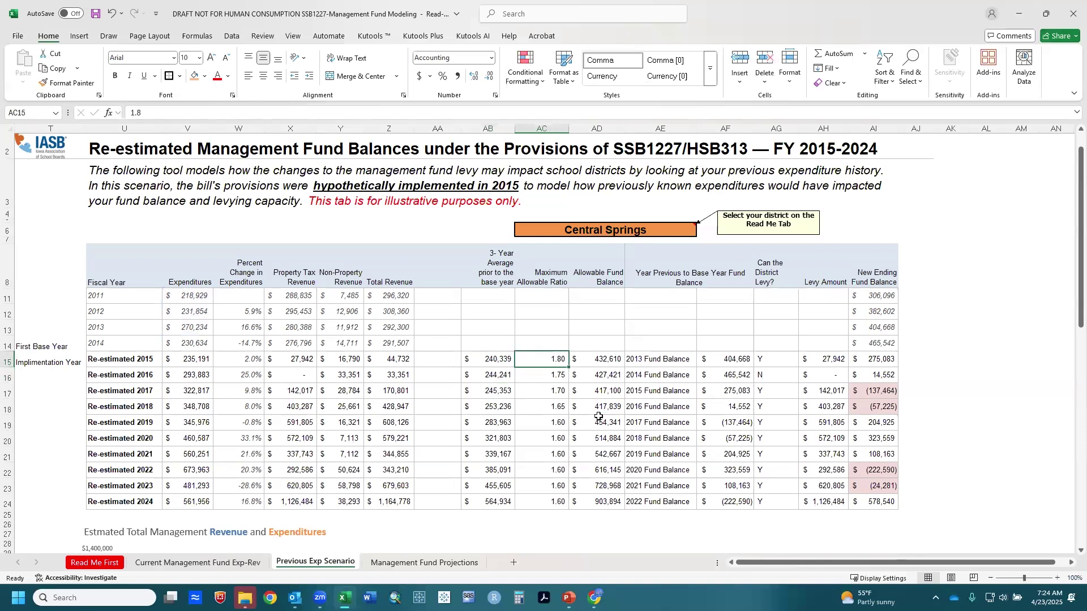
click(612, 362)
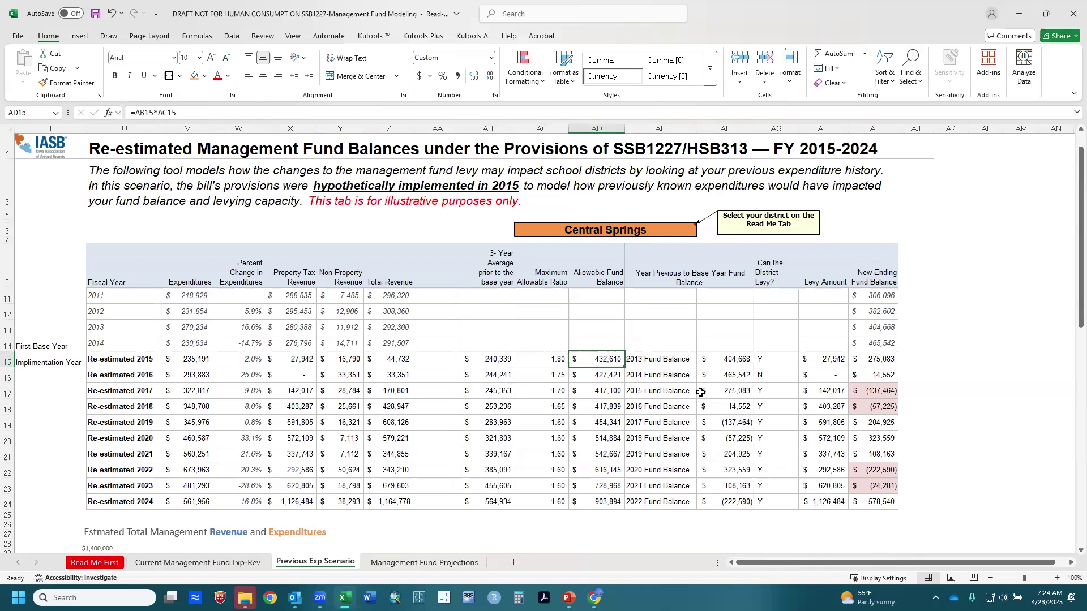
click(726, 360)
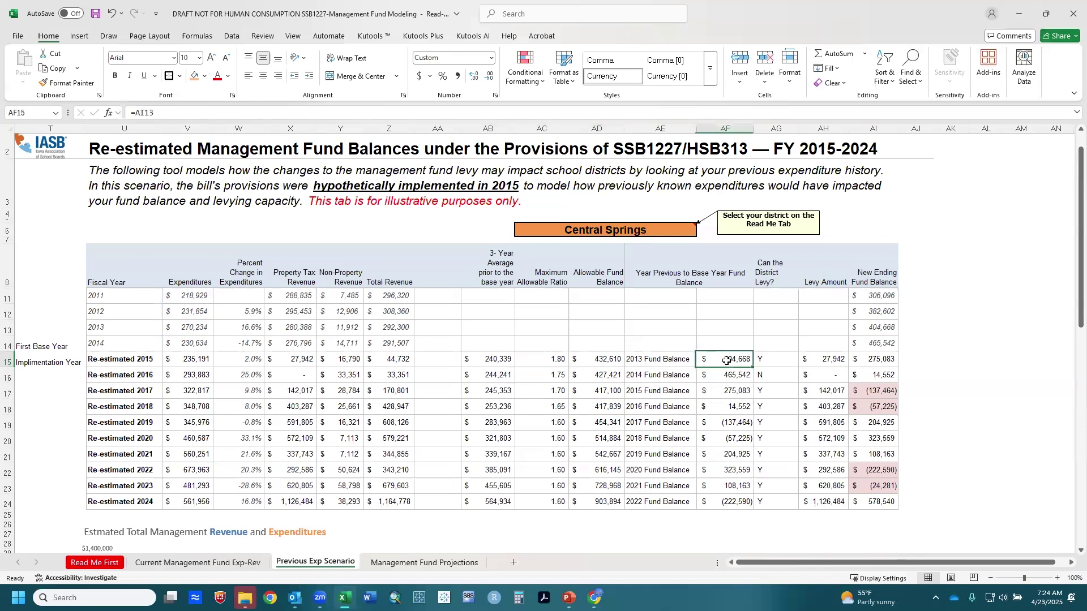
double_click(727, 360)
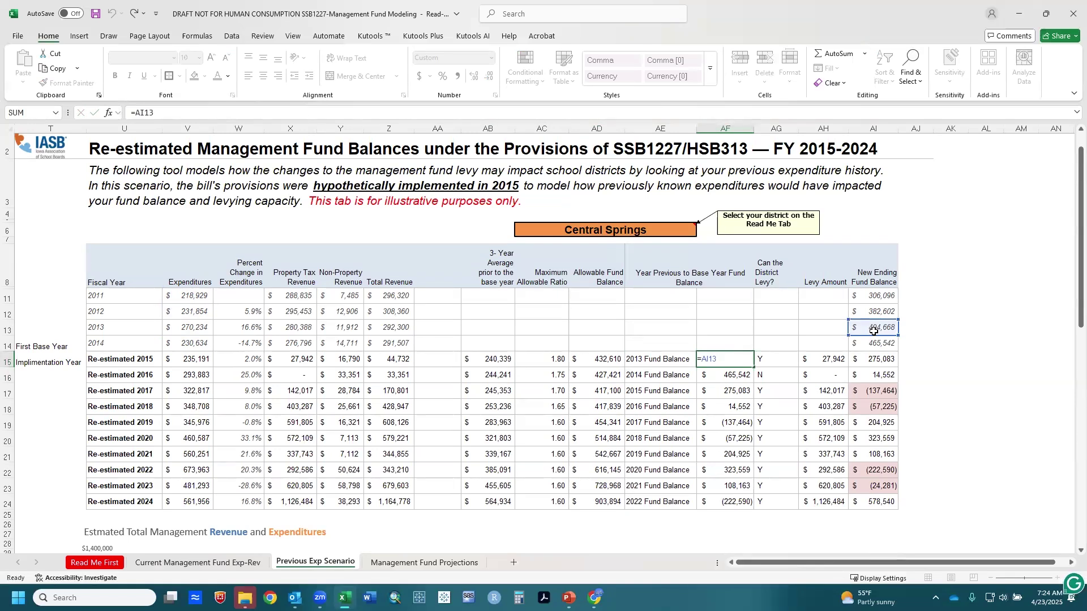
key(Return)
click(732, 360)
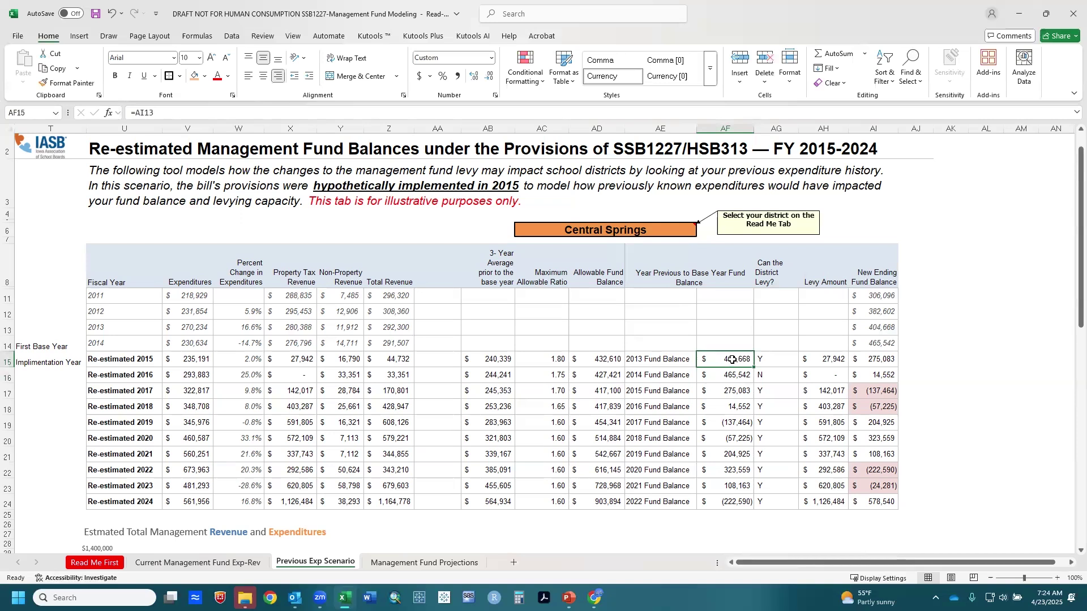
Trace how levy eligibility, levy amount and new ending fund balance are calculated in the Re-estimated 2015 row
click(785, 357)
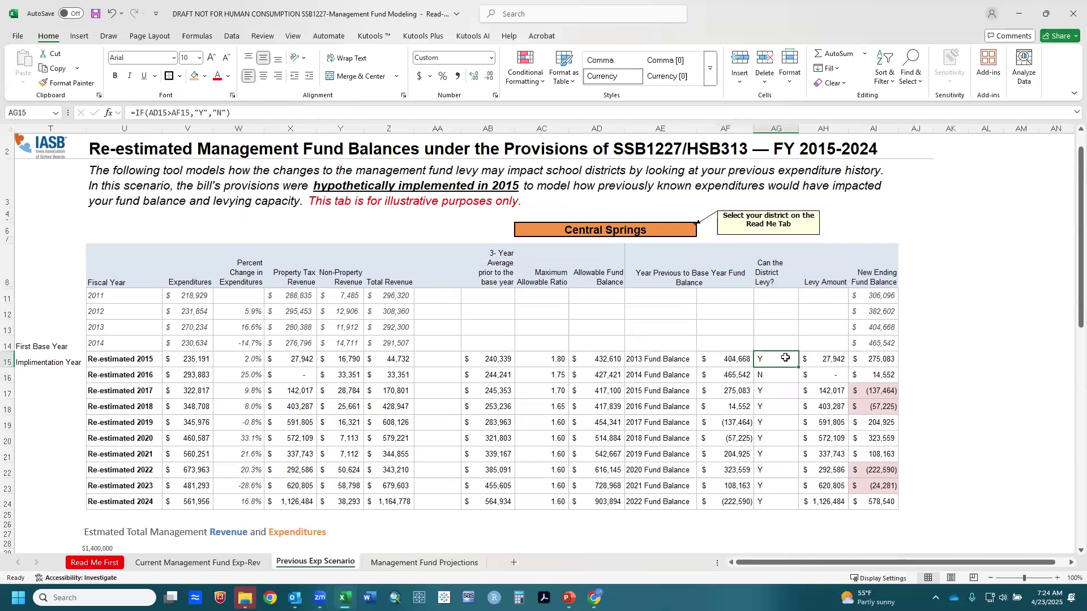
click(811, 357)
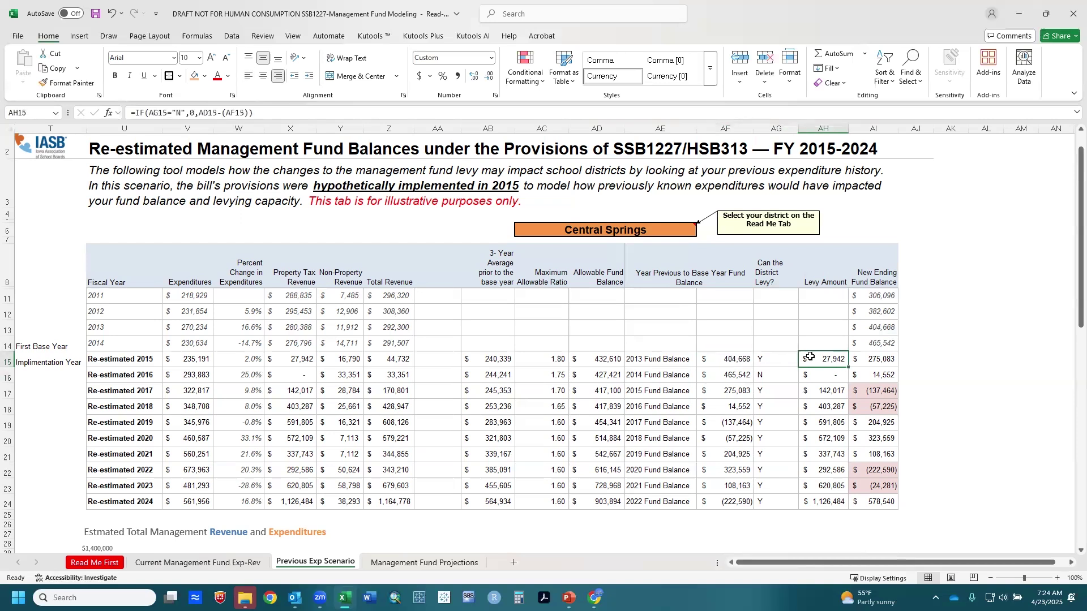
click(600, 359)
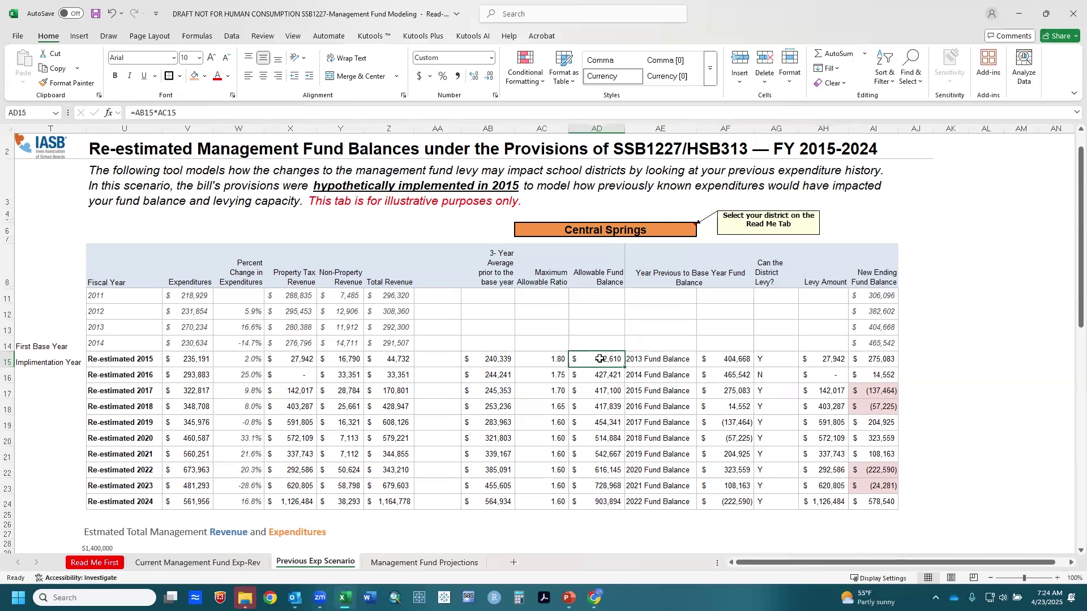
click(725, 361)
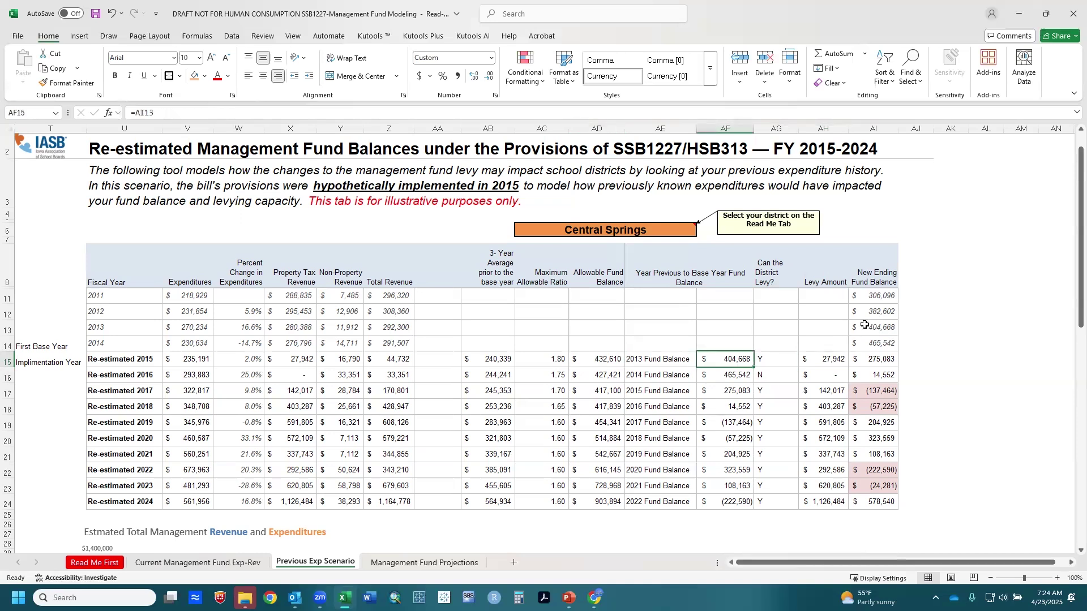
click(837, 359)
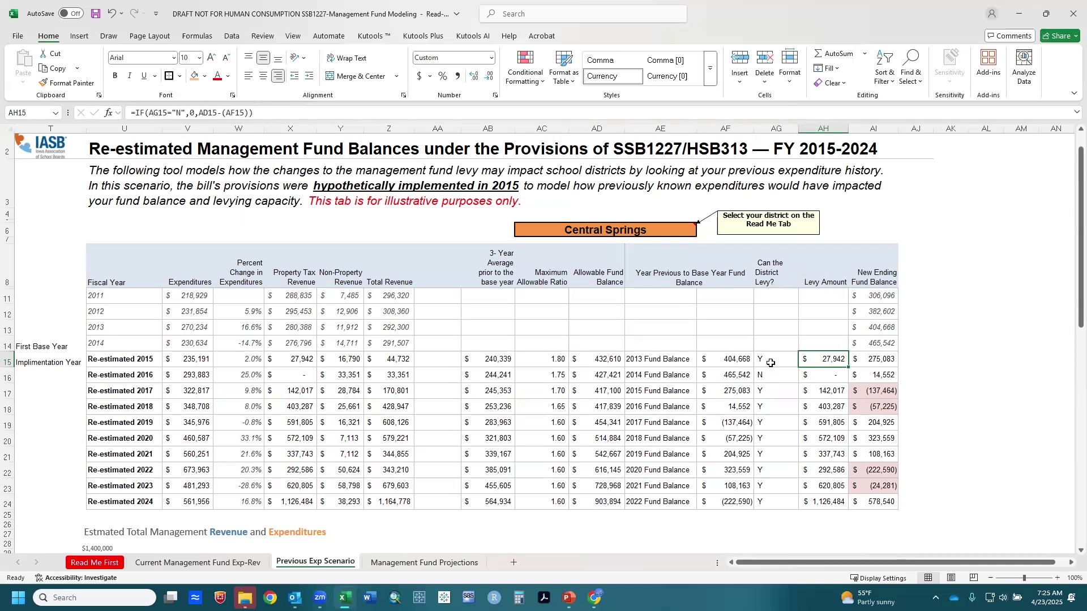
double_click(870, 361)
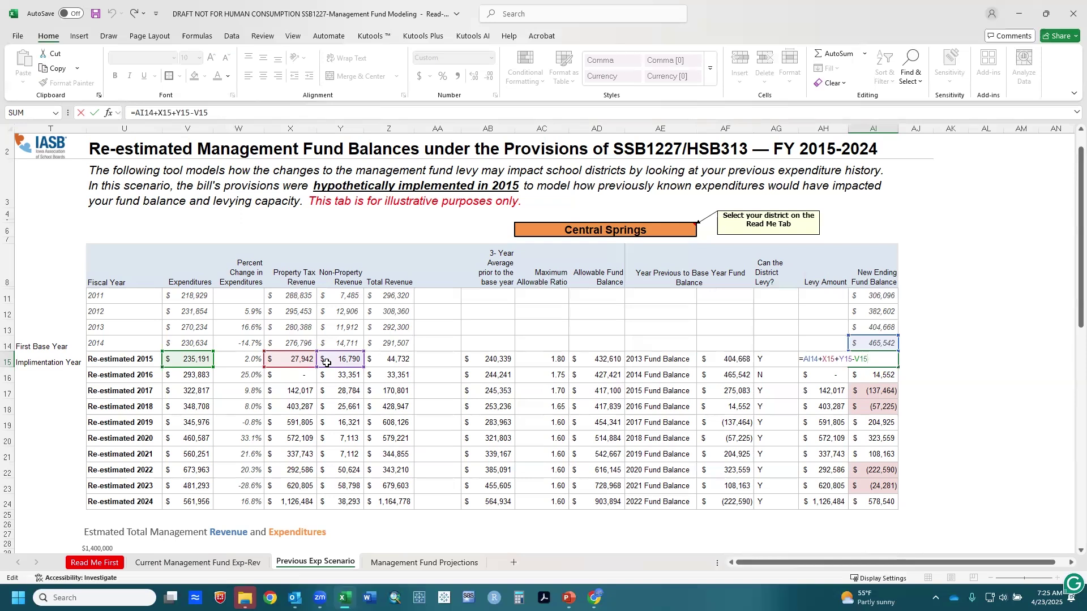
key(Return)
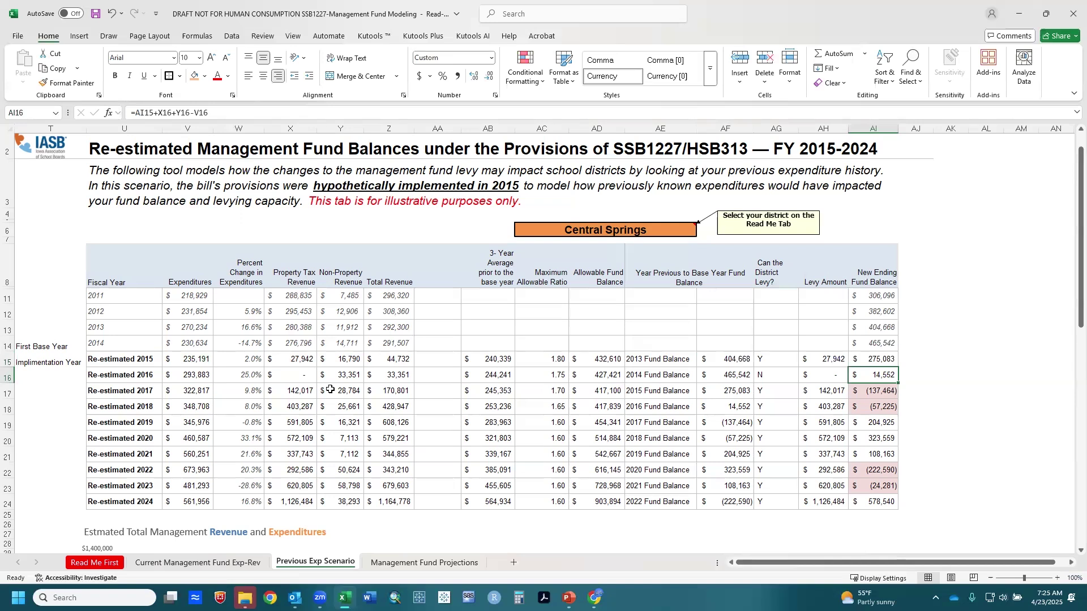
Examine the estimated revenue and expenditure chart and the fund balance chart below the Previous Exp Scenario table
scroll(330, 389, down, 5)
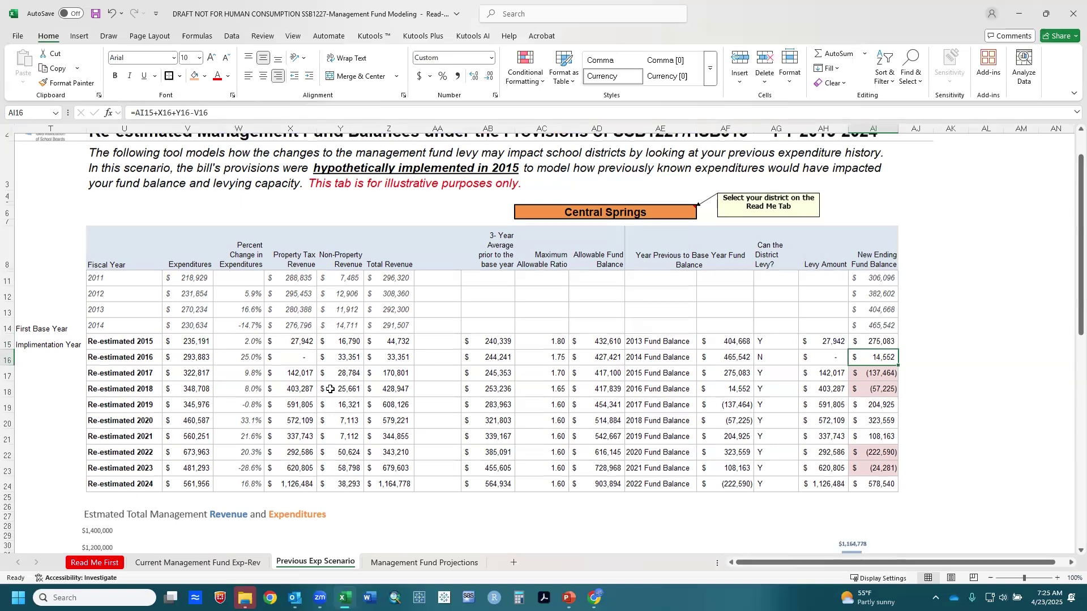
scroll(331, 390, down, 3)
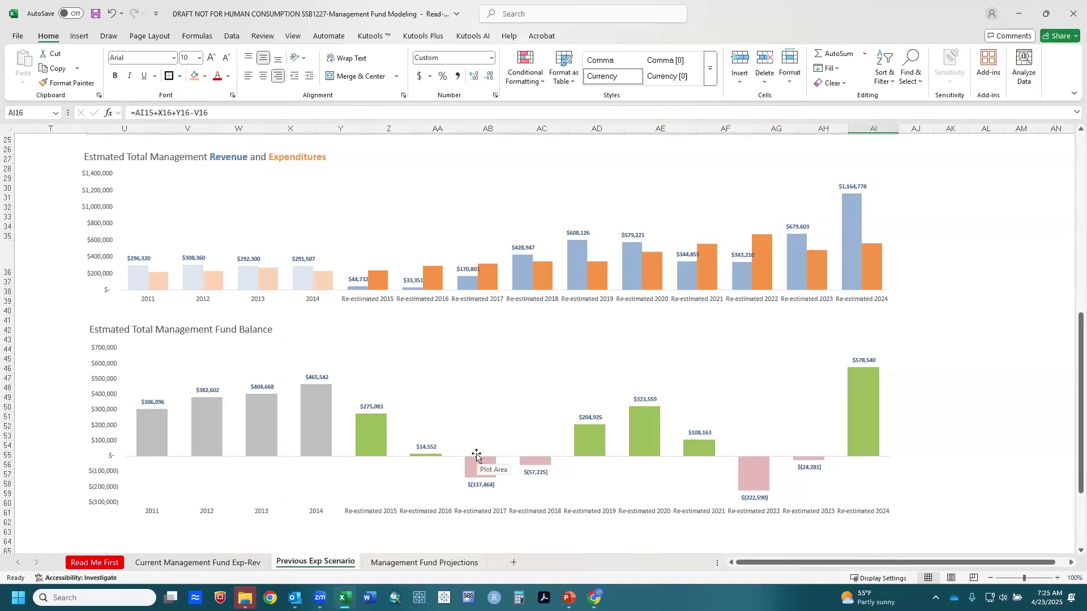
scroll(476, 456, up, 10)
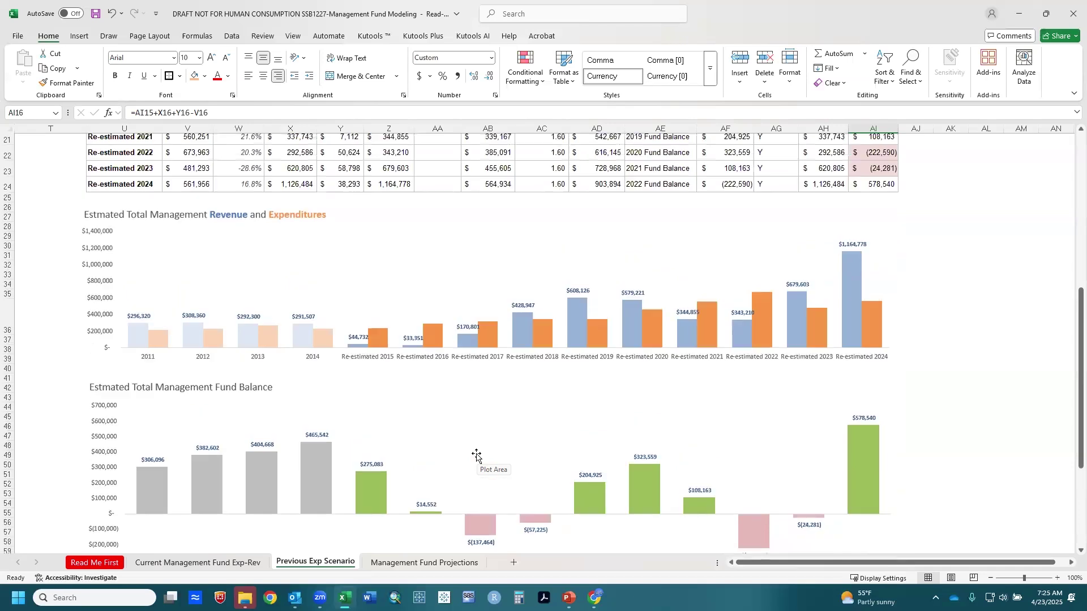
scroll(477, 457, up, 2)
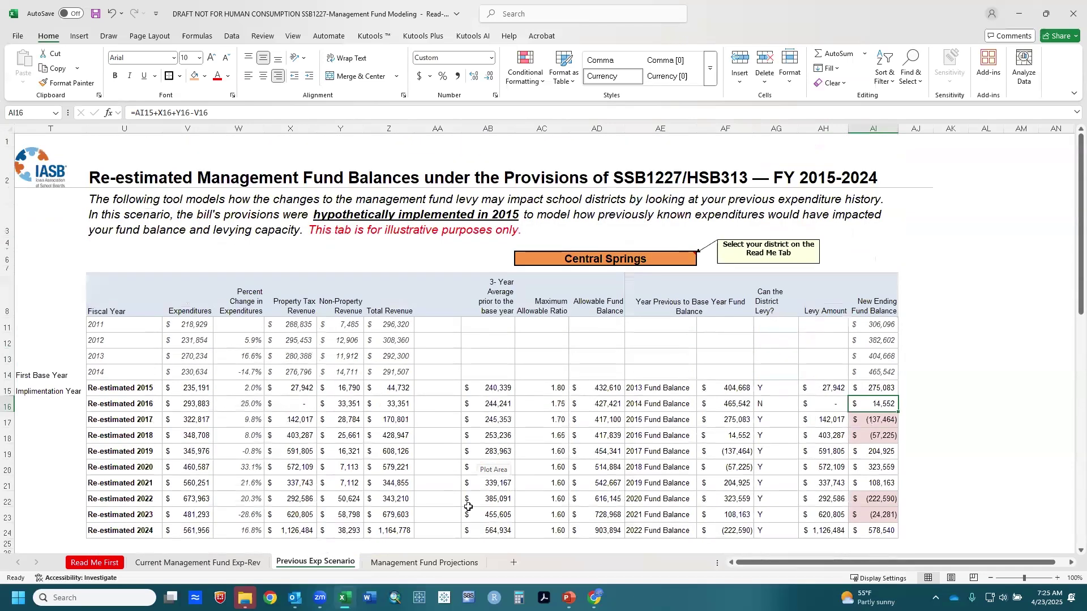
On the Management Fund Projections sheet, set the percent increase in expenditures to 5%
click(444, 562)
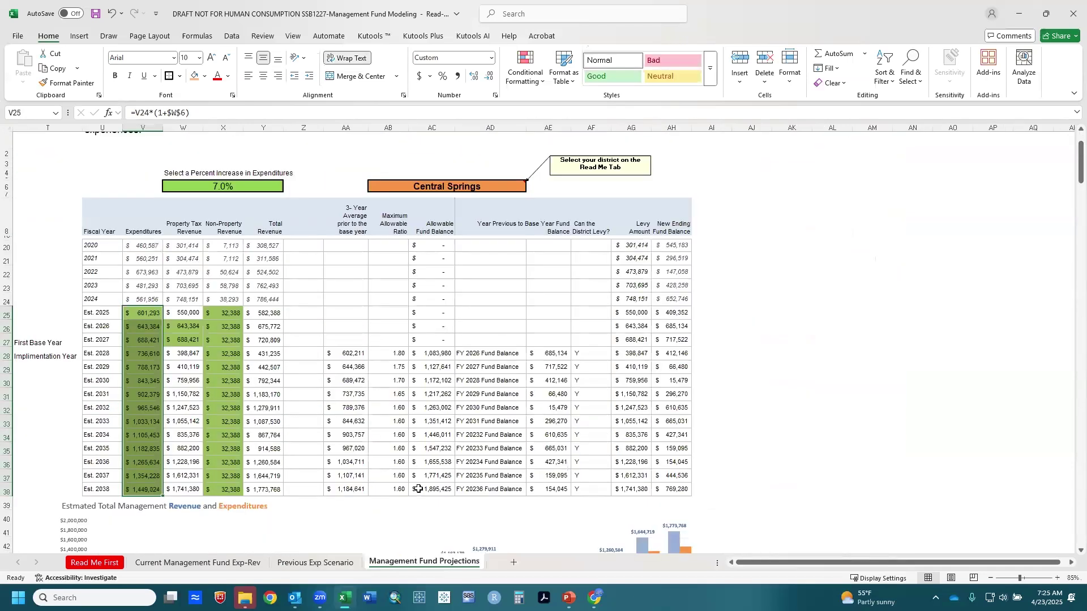
scroll(418, 488, up, 2)
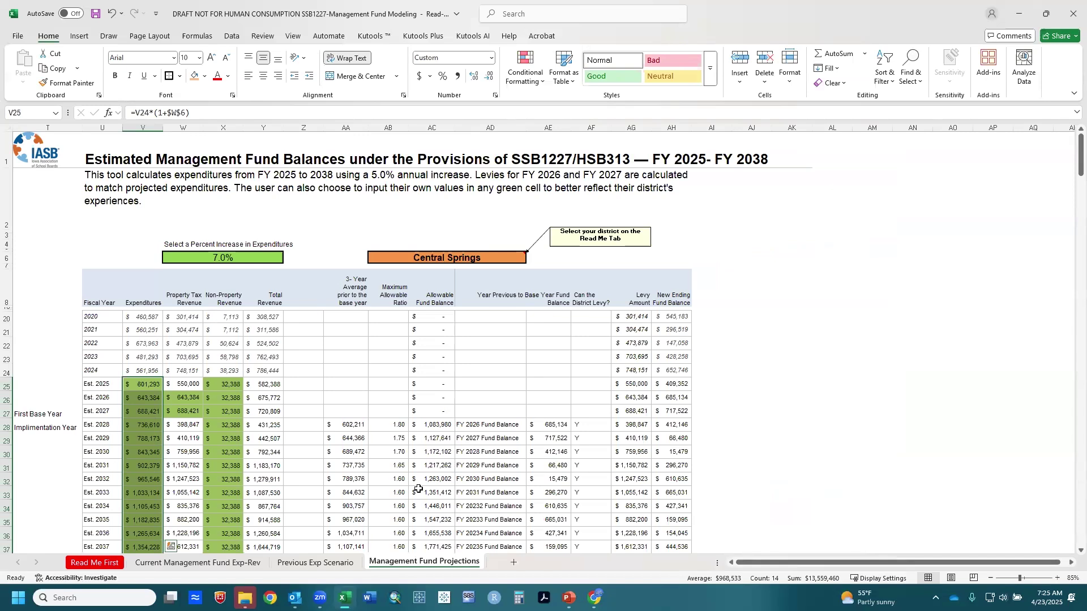
click(221, 254)
text(5)
key(Return)
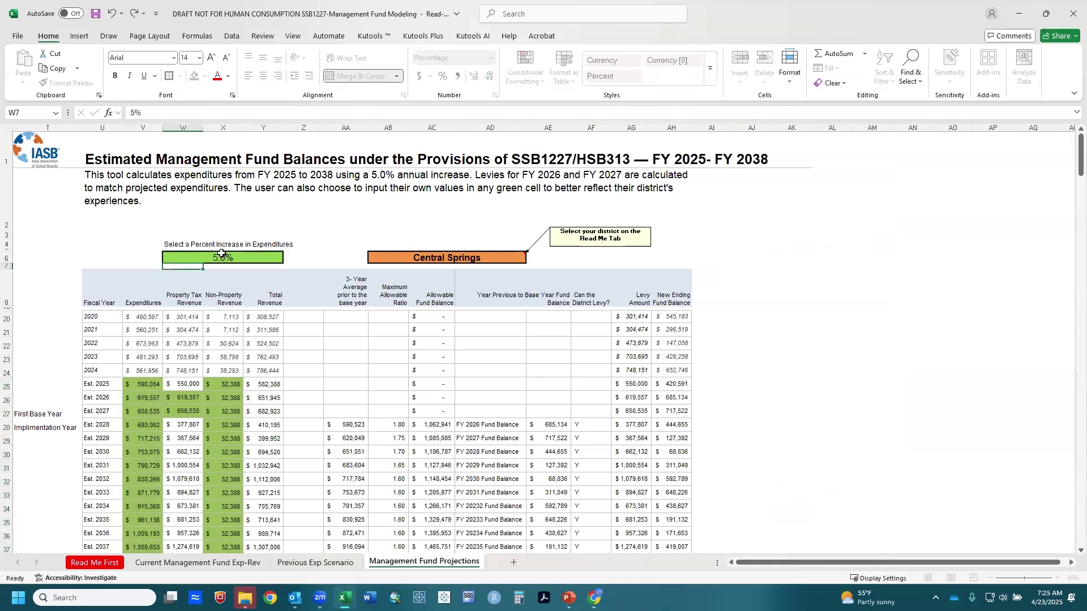
Examine the projected rows through Est. 2038 and the revenue, expenditure and fund balance charts below the table
click(222, 255)
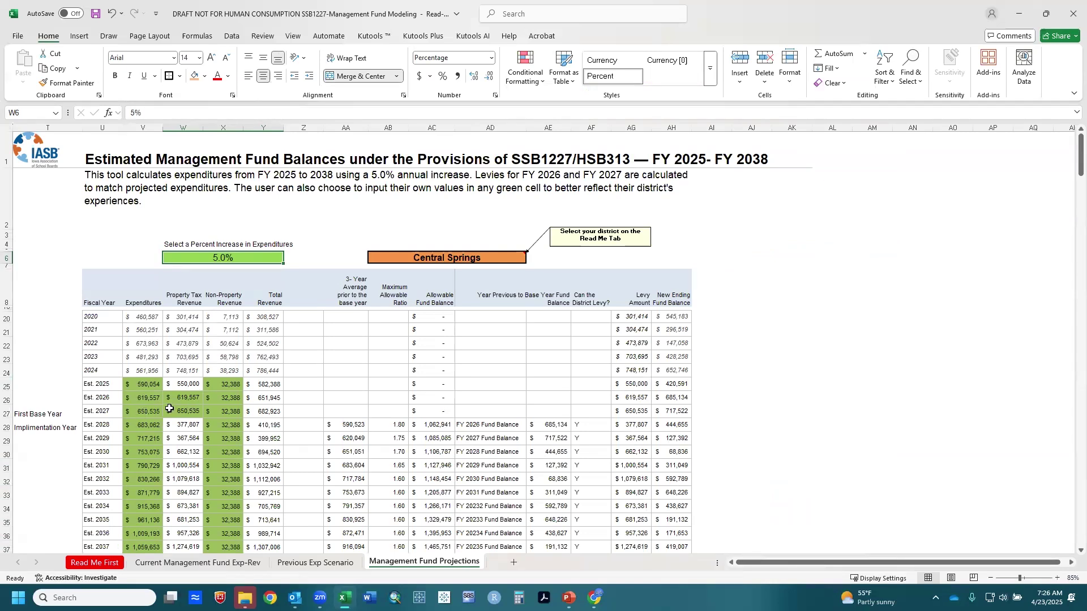
scroll(169, 407, down, 1)
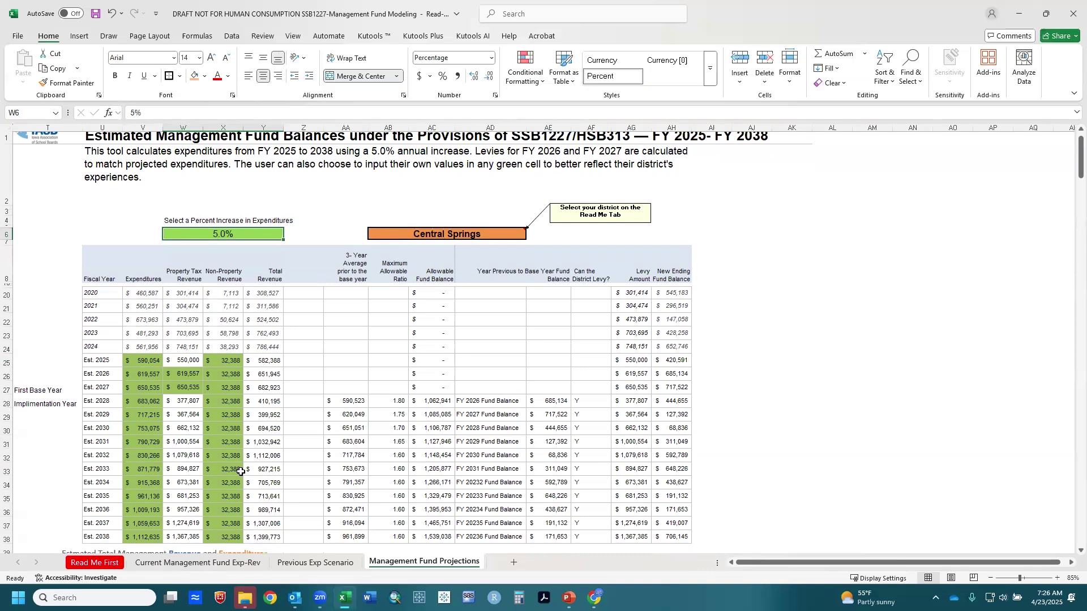
scroll(240, 472, down, 9)
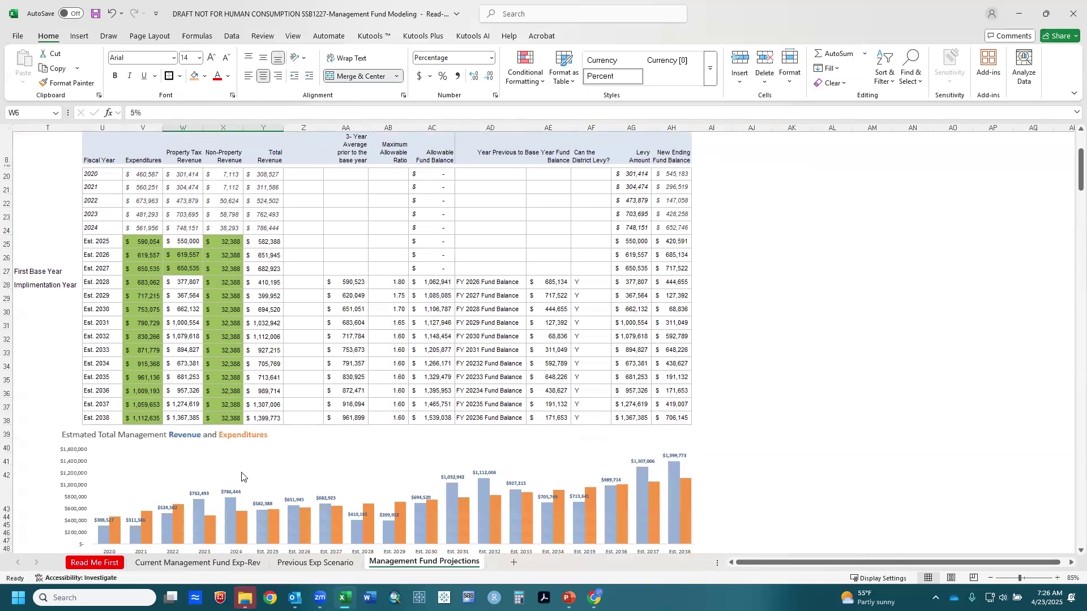
scroll(241, 472, down, 1)
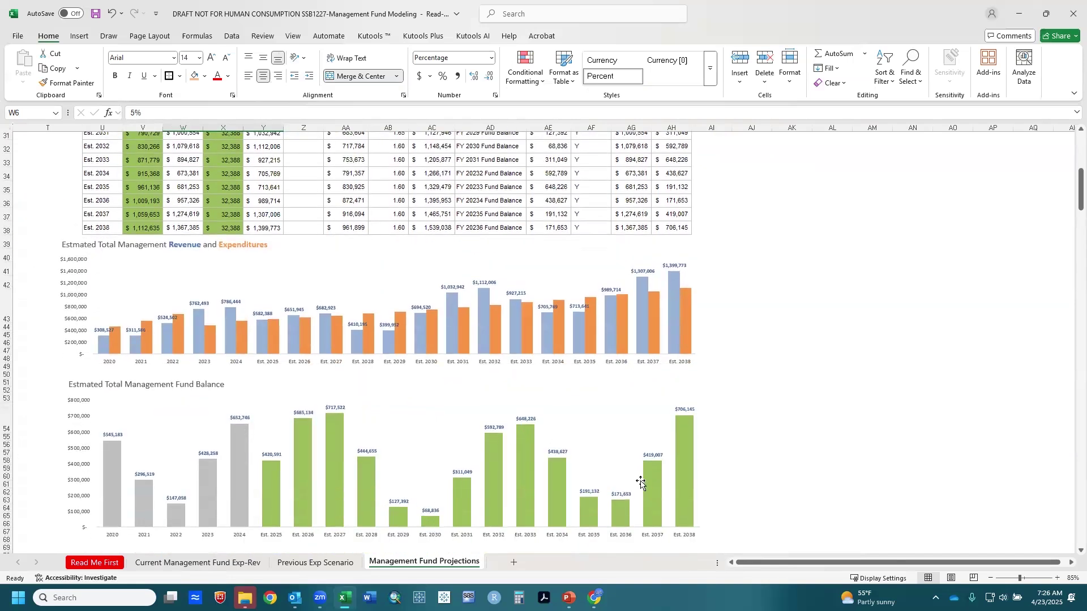
mouse_move(674, 424)
mouse_move(388, 515)
Override the Est. 2028 expenditures in the projections table with 400,000
scroll(387, 516, up, 1)
scroll(388, 516, up, 3)
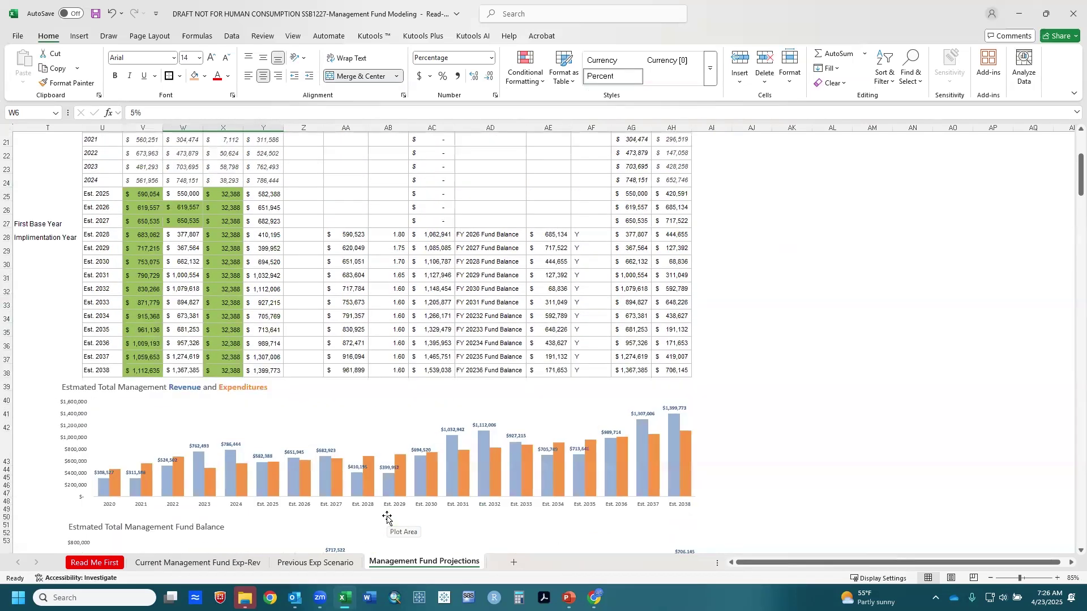
scroll(388, 518, up, 1)
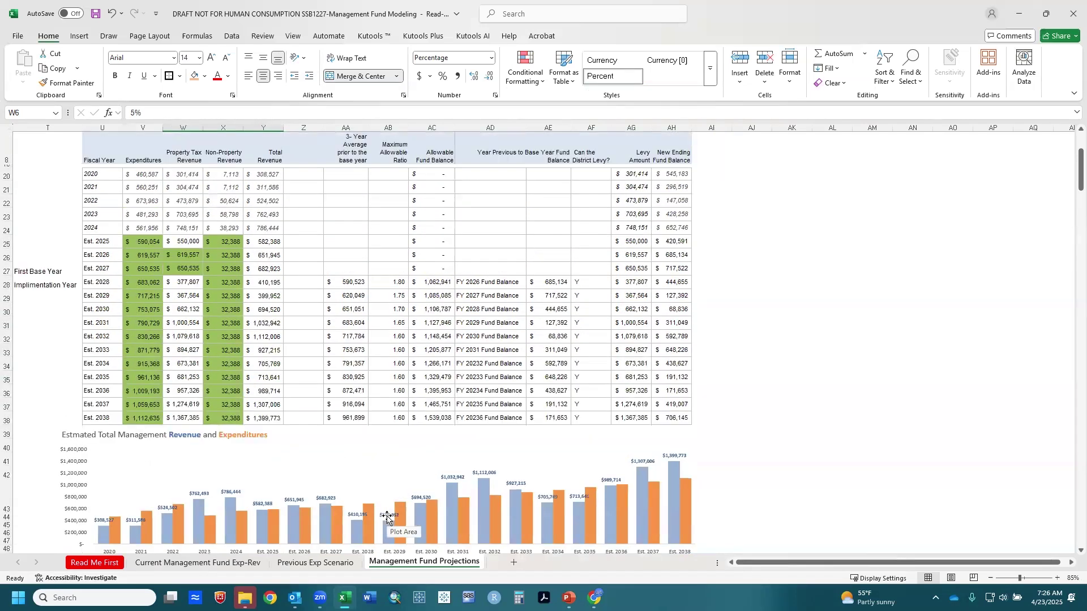
click(151, 283)
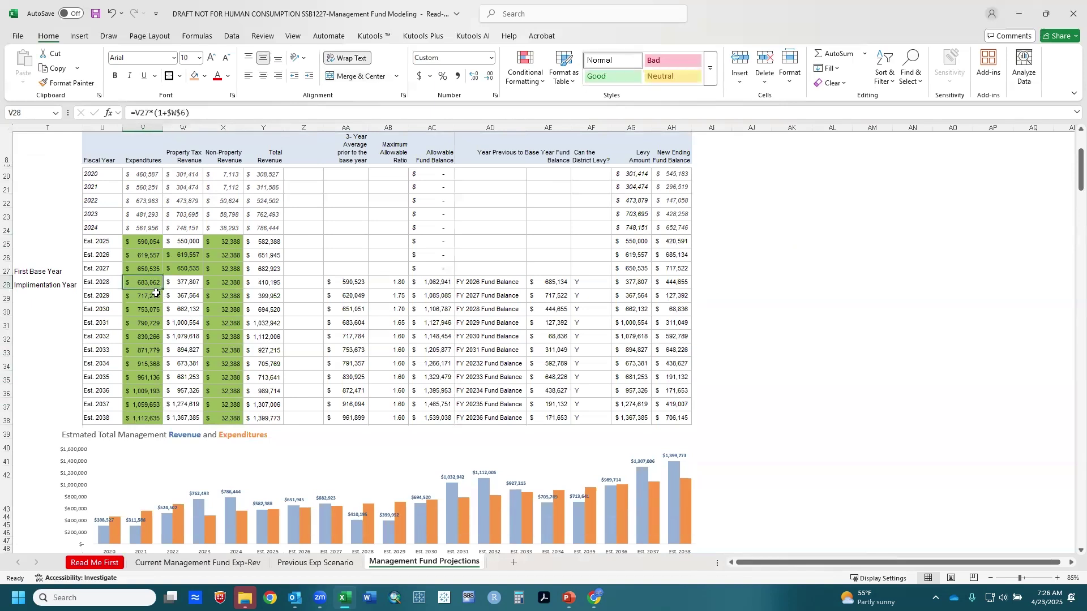
text(4000)
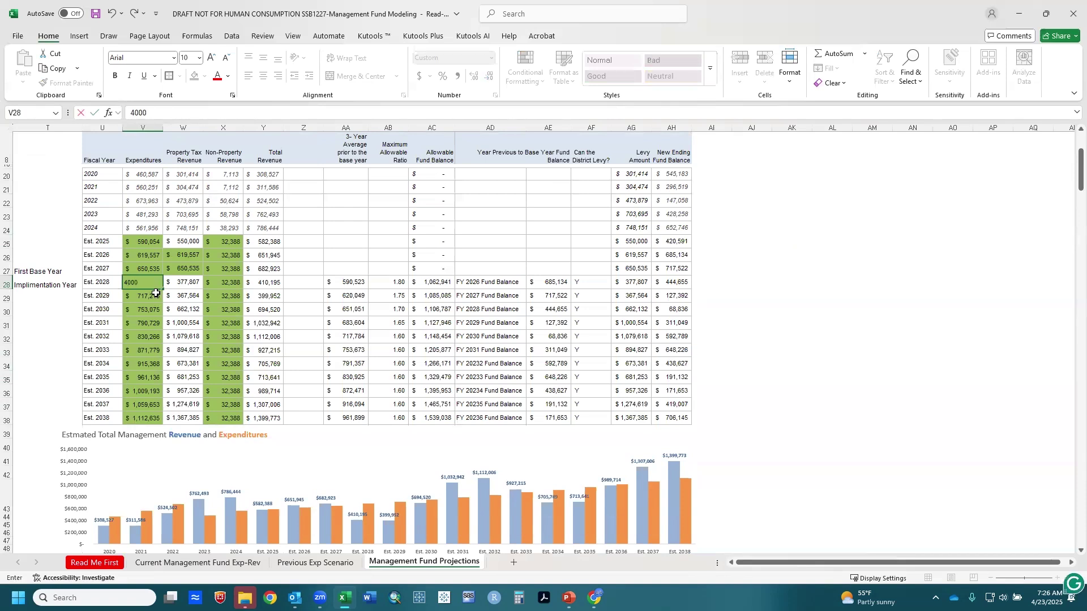
text(,000)
key(Return)
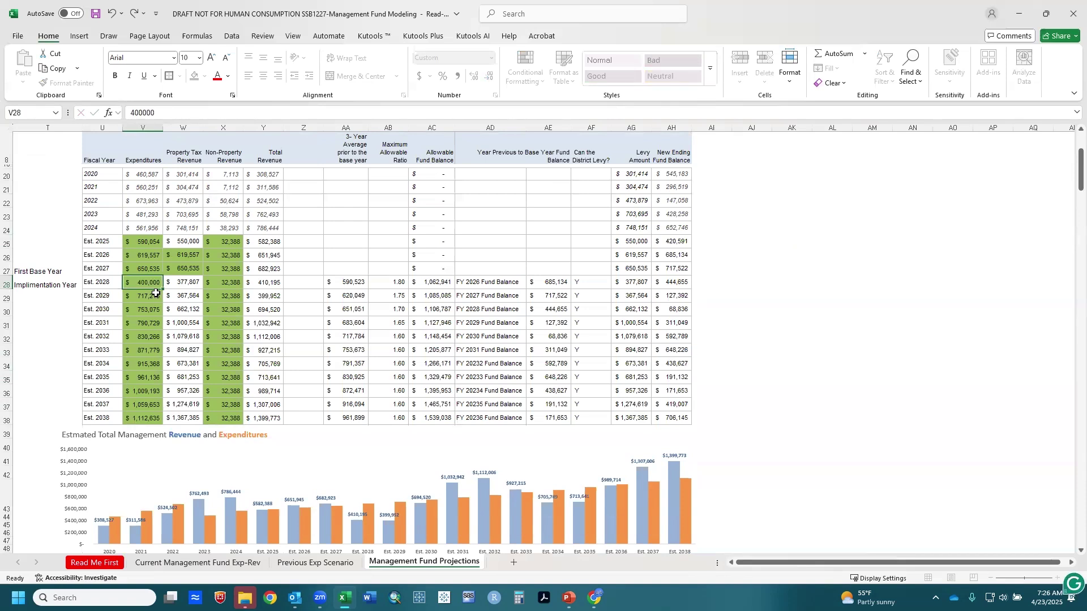
Override the Est. 2030 expenditures in the projections table with 700,000
click(146, 310)
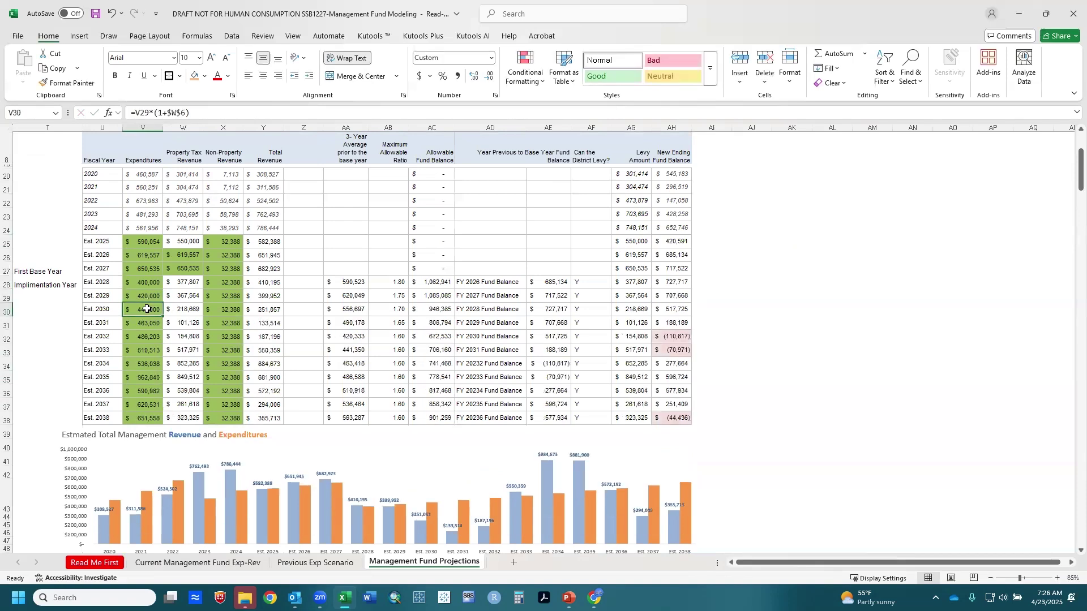
text(70000)
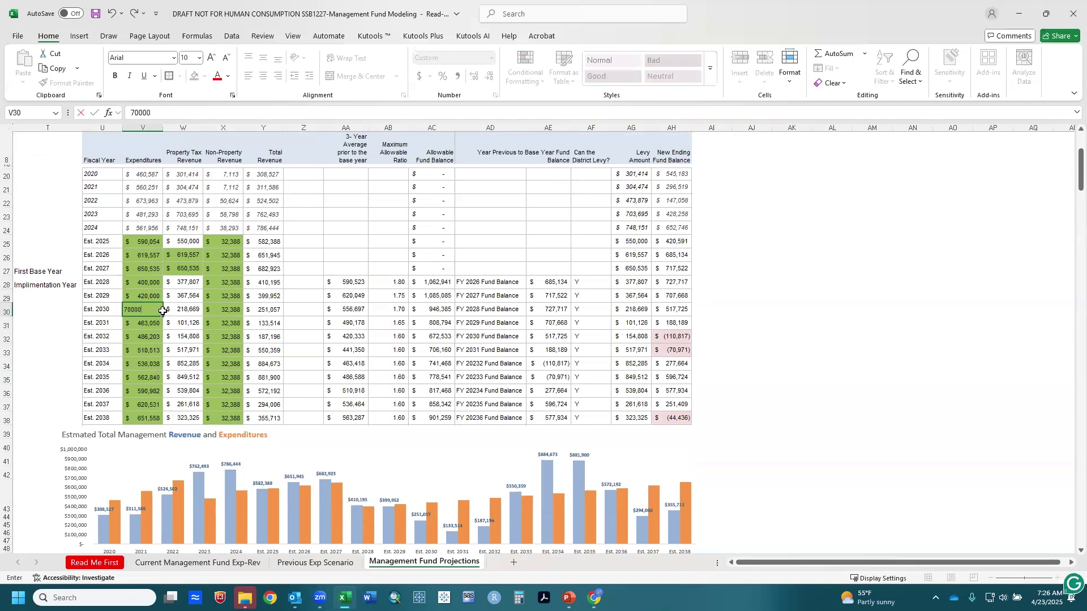
key(Return)
click(159, 308)
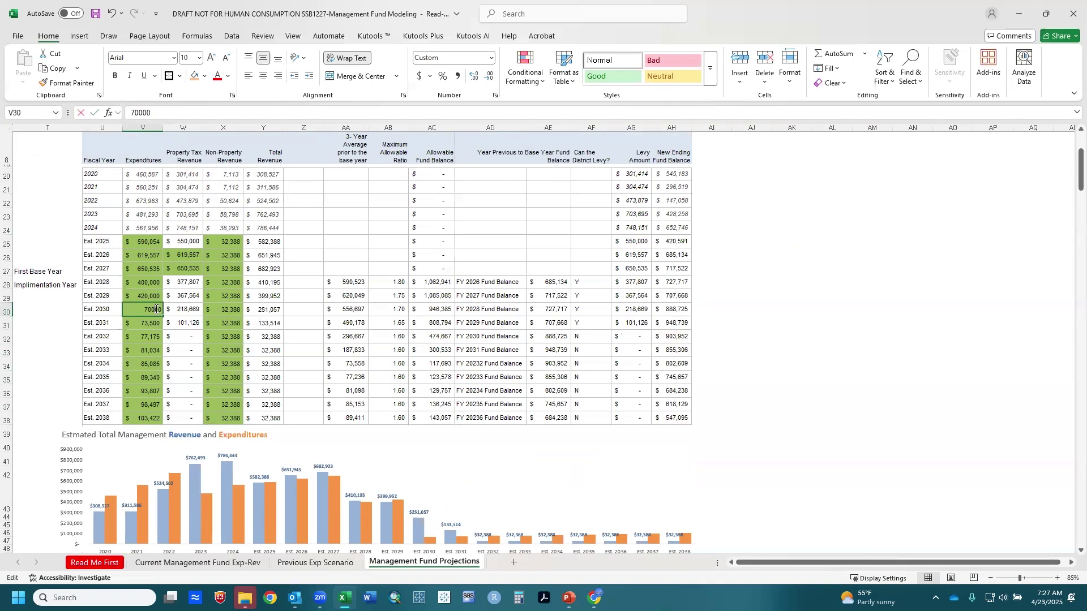
text(700000)
key(Return)
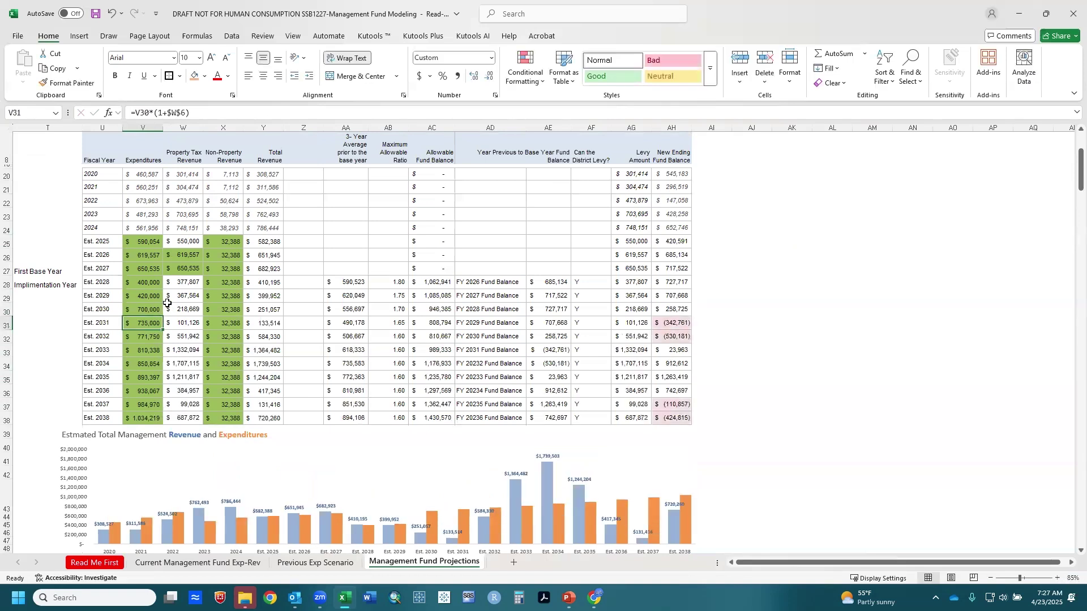
Review how the overridden expenditures affect the new ending fund balances and both charts through Est. 2038
scroll(136, 362, down, 5)
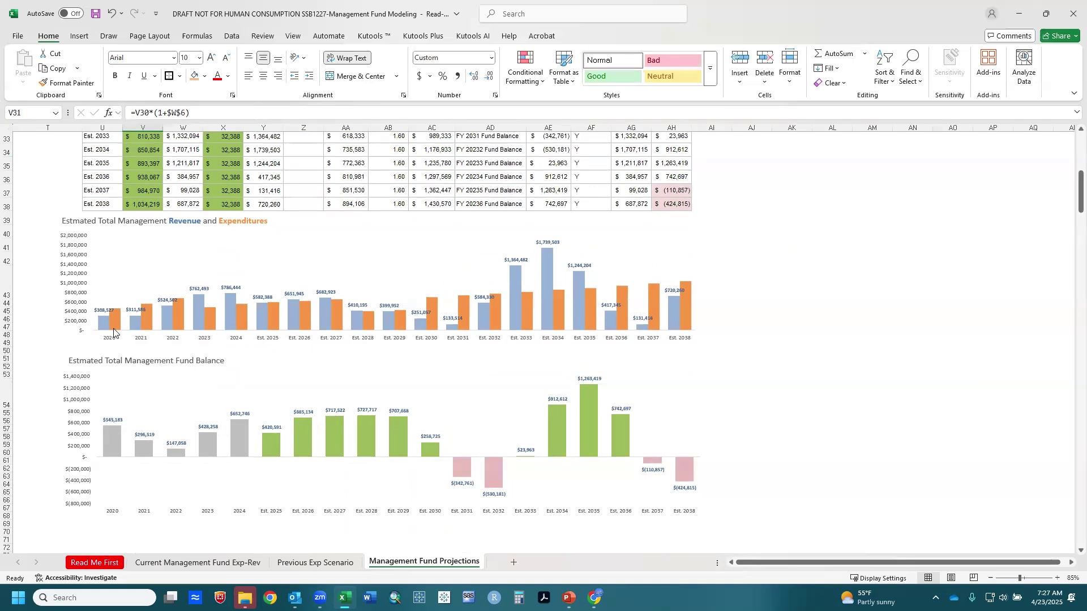
scroll(116, 329, up, 3)
scroll(165, 306, up, 1)
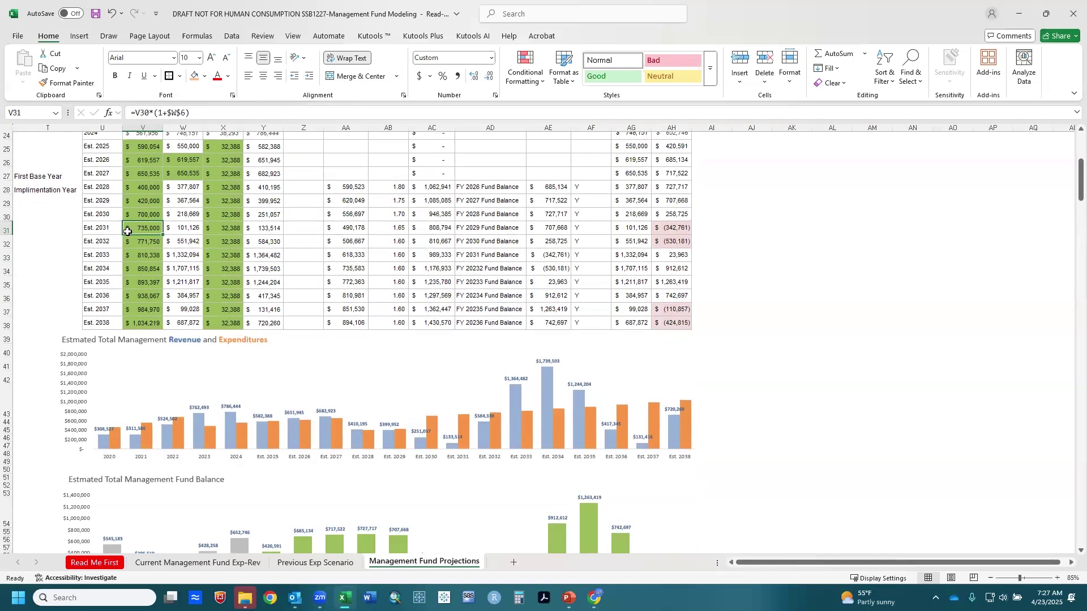
scroll(127, 231, up, 2)
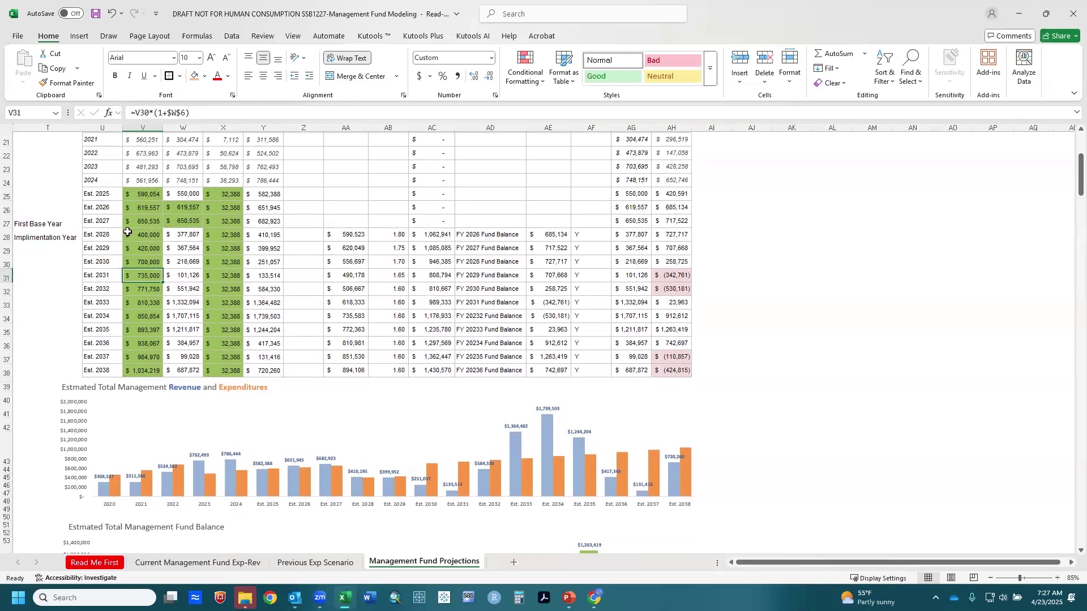
scroll(218, 299, down, 3)
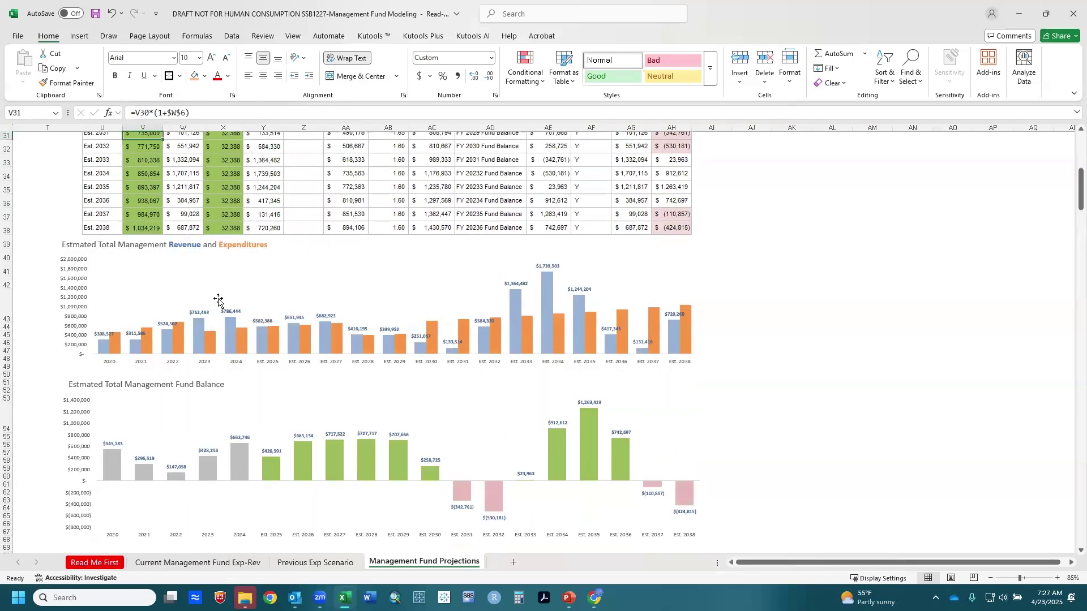